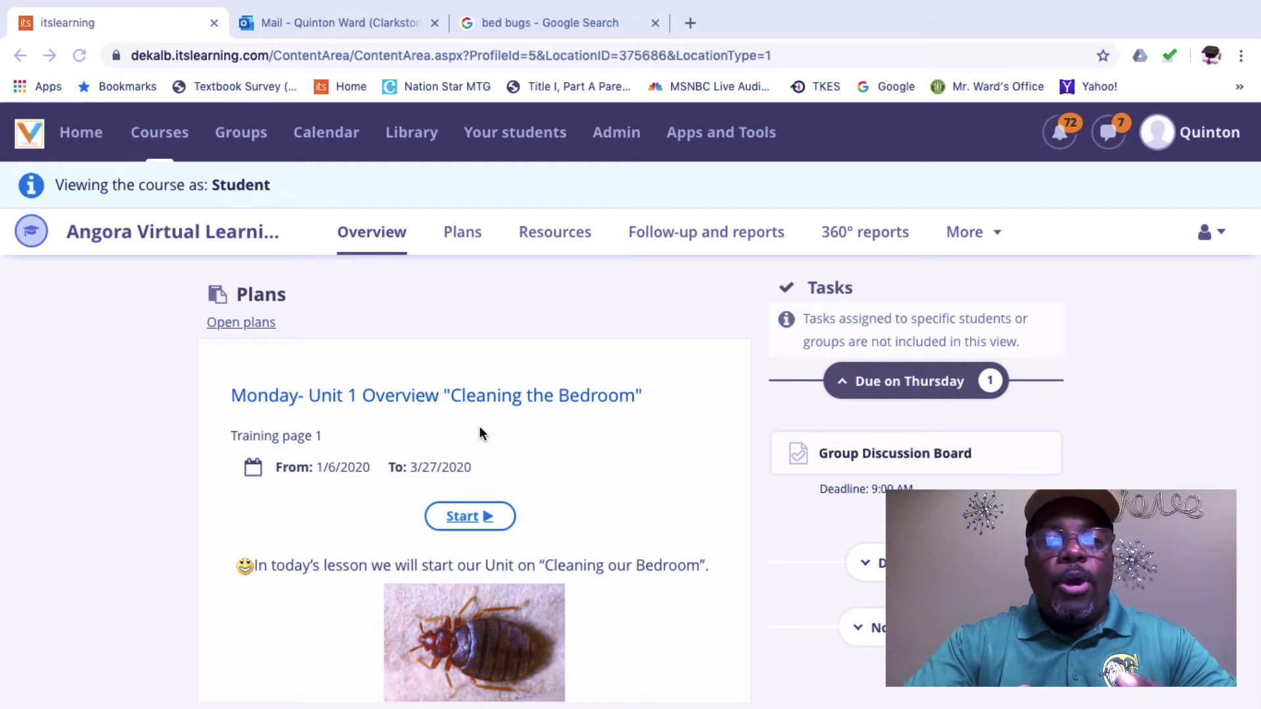
Step: Review the "Monday- Unit 1 Overview" lesson on the course overview, including its media, learning targets, tasks and attached resources
{"action": "scroll", "coordinate": [479, 433], "scroll_direction": "down", "scroll_amount": 1}
{"action": "scroll", "coordinate": [451, 400], "scroll_direction": "up", "scroll_amount": 1}
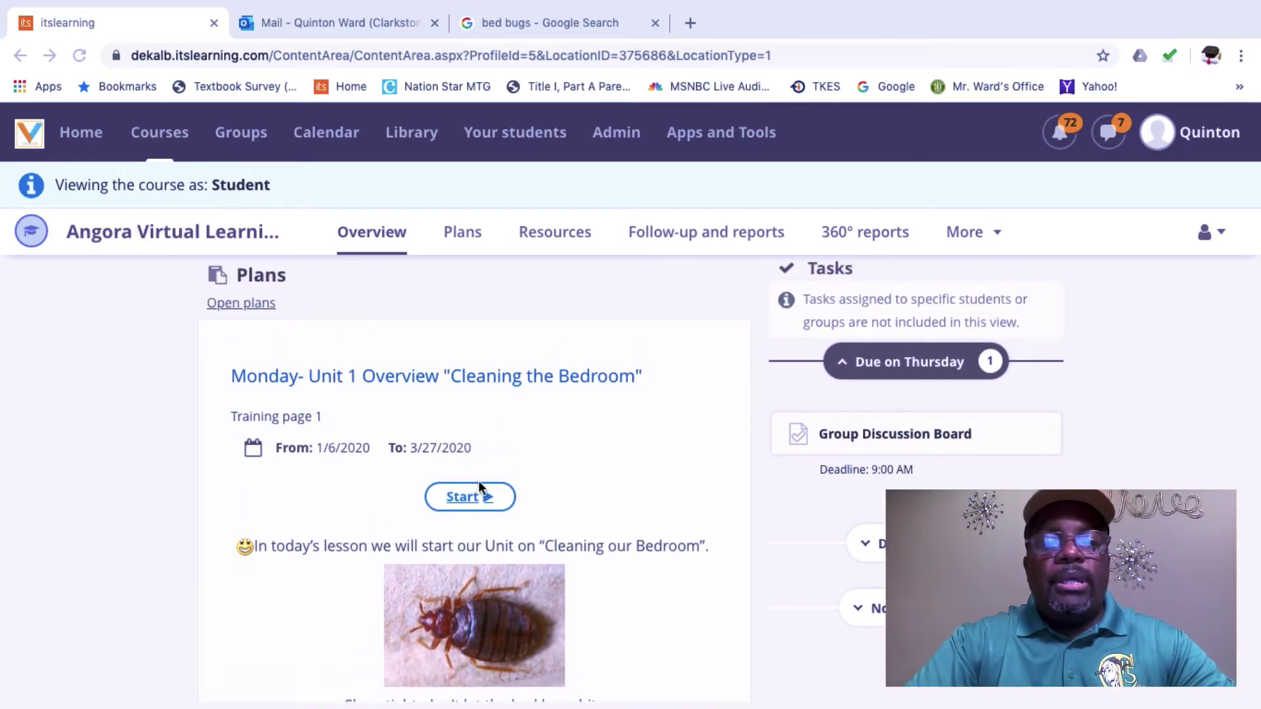
{"action": "scroll", "coordinate": [480, 487], "scroll_direction": "down", "scroll_amount": 10}
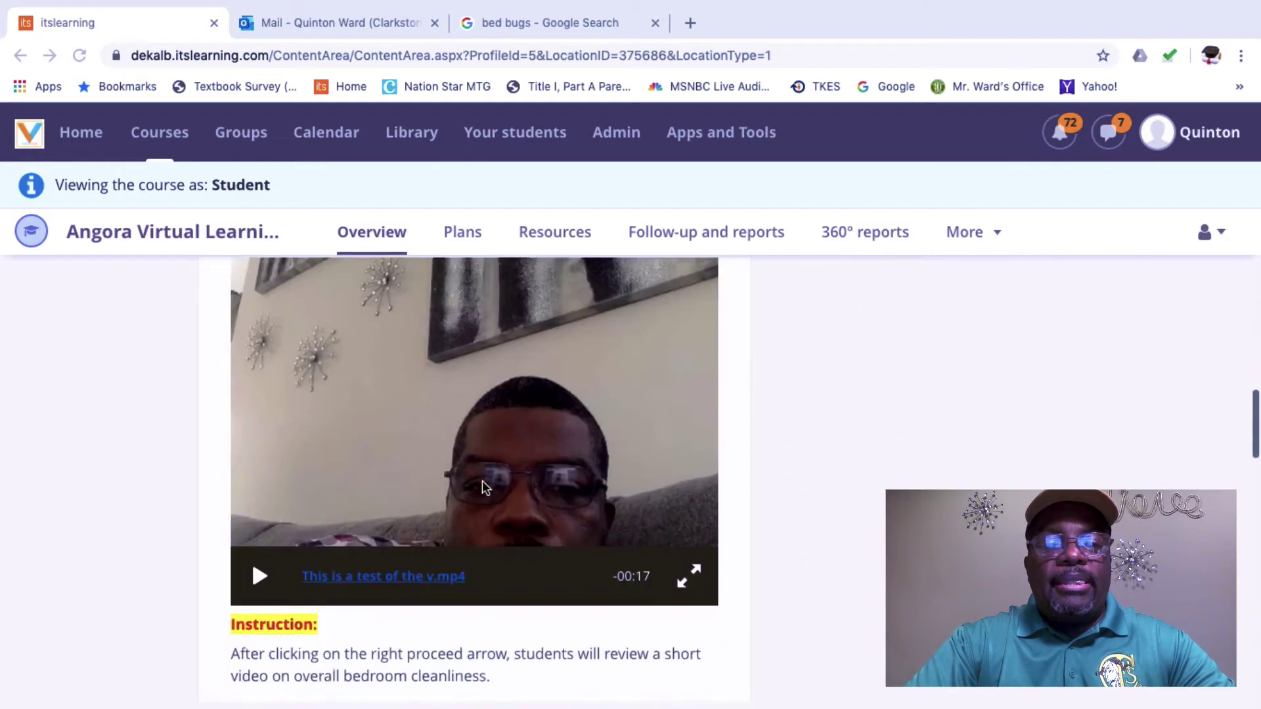
{"action": "scroll", "coordinate": [482, 485], "scroll_direction": "down", "scroll_amount": 2}
{"action": "scroll", "coordinate": [482, 485], "scroll_direction": "up", "scroll_amount": 6}
{"action": "scroll", "coordinate": [482, 485], "scroll_direction": "down", "scroll_amount": 10}
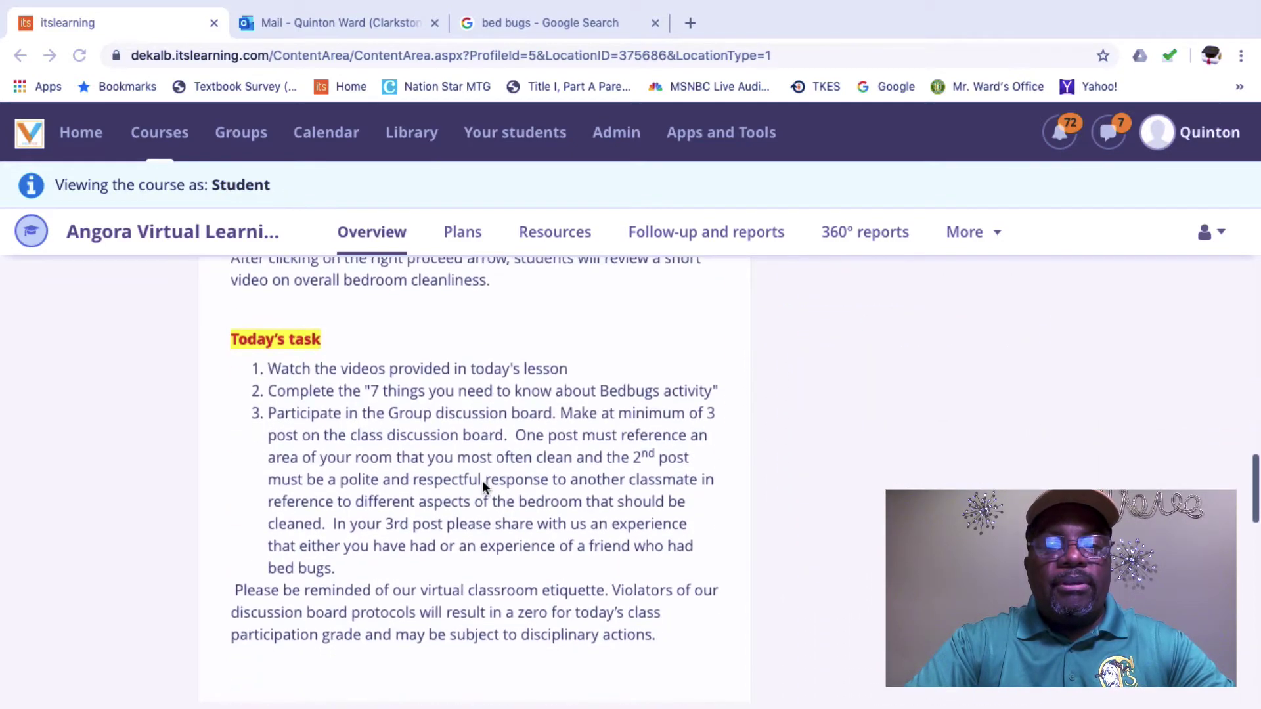
{"action": "scroll", "coordinate": [483, 483], "scroll_direction": "up", "scroll_amount": 15}
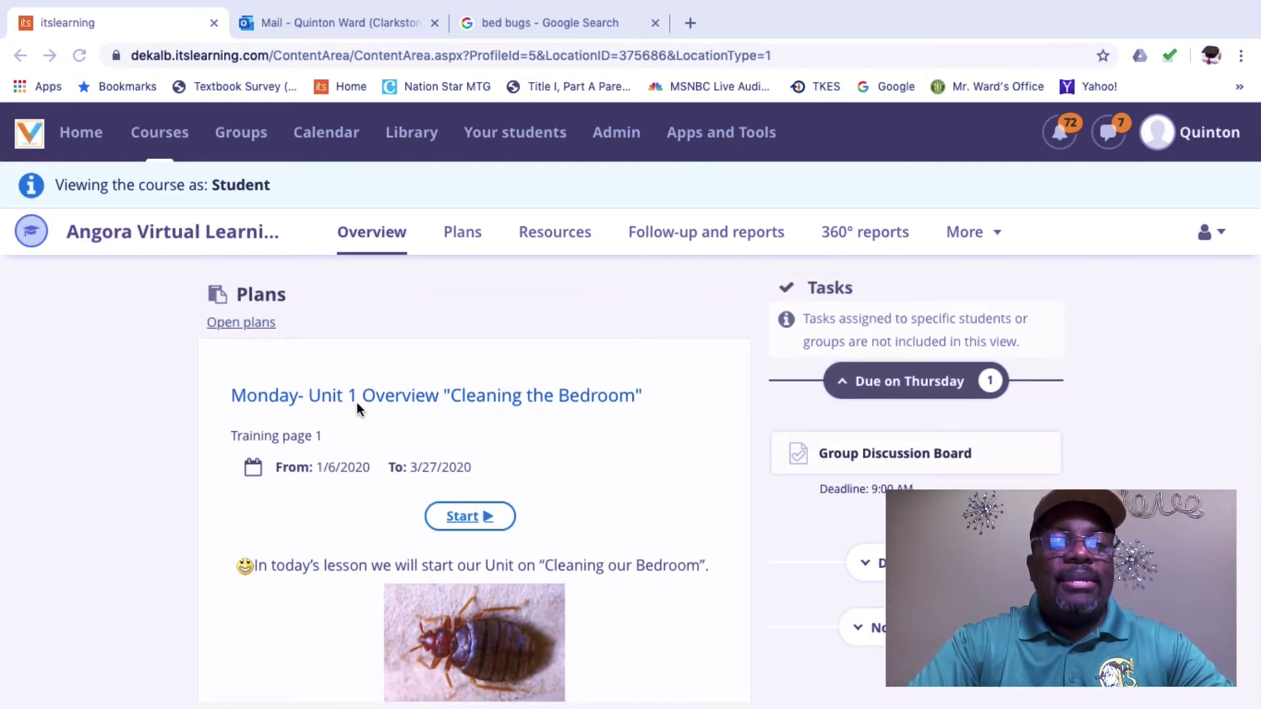
{"action": "scroll", "coordinate": [391, 416], "scroll_direction": "down", "scroll_amount": 3}
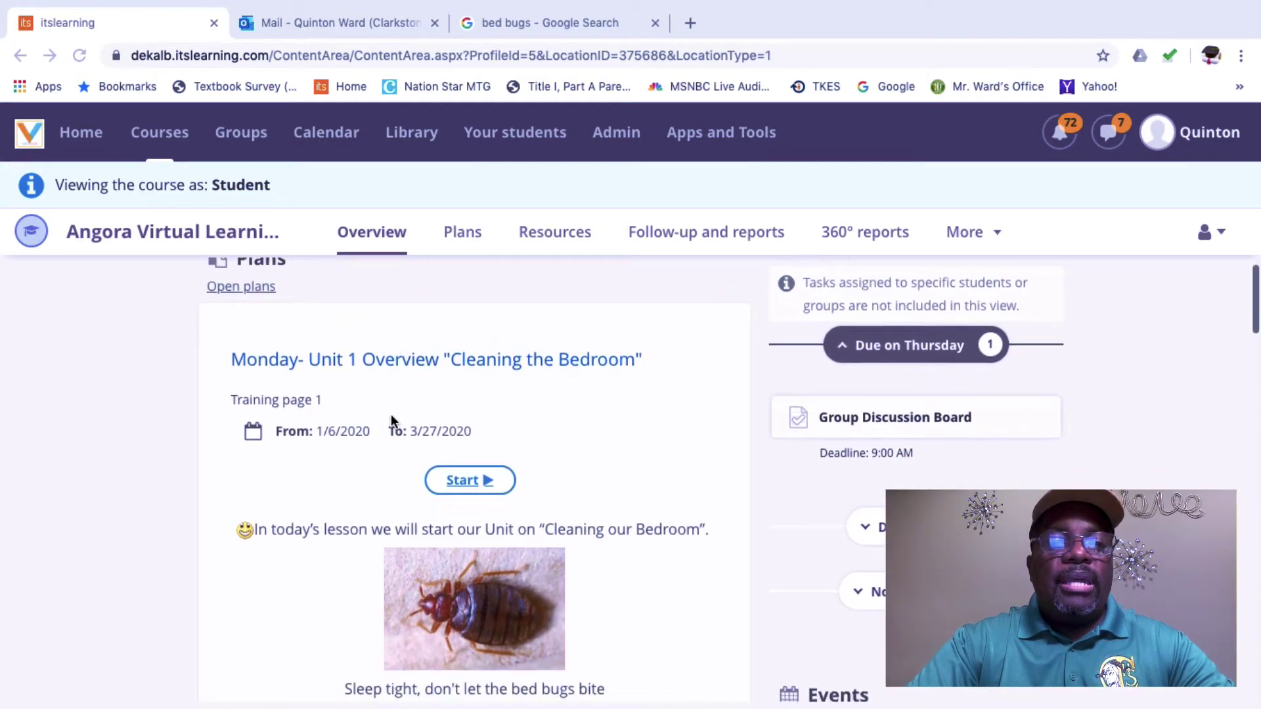
{"action": "scroll", "coordinate": [392, 420], "scroll_direction": "down", "scroll_amount": 3}
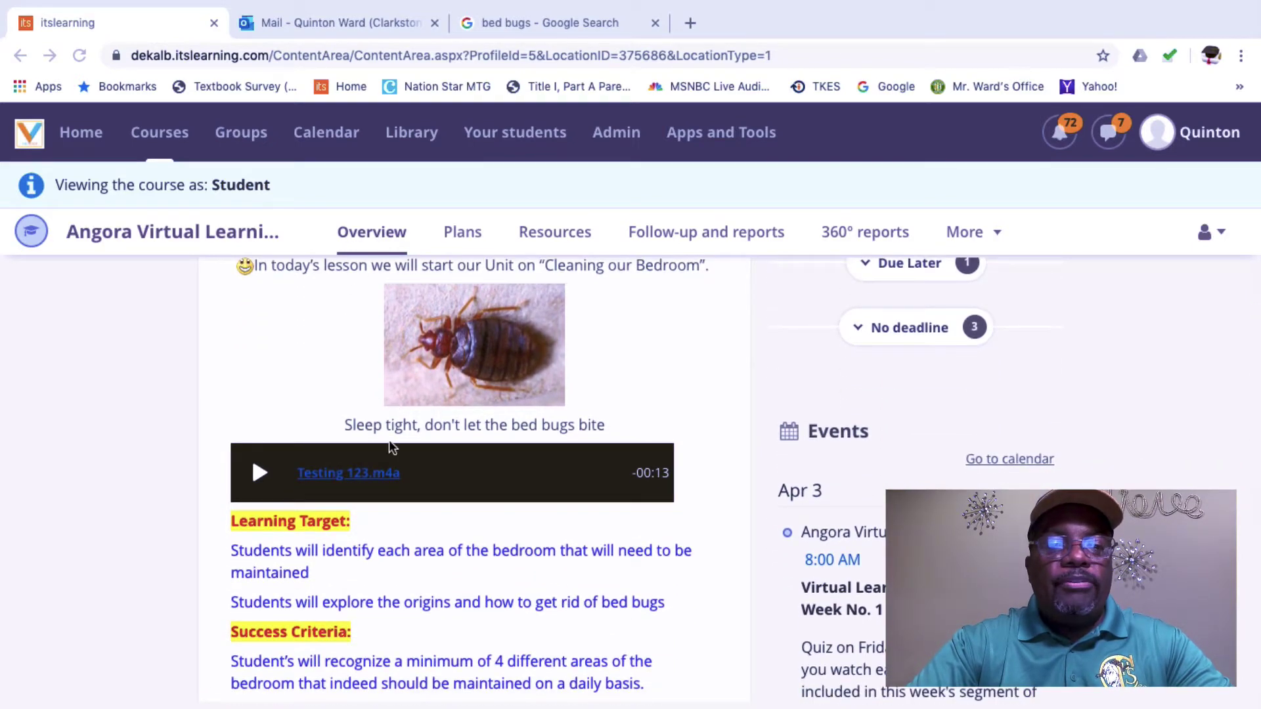
{"action": "scroll", "coordinate": [391, 448], "scroll_direction": "down", "scroll_amount": 12}
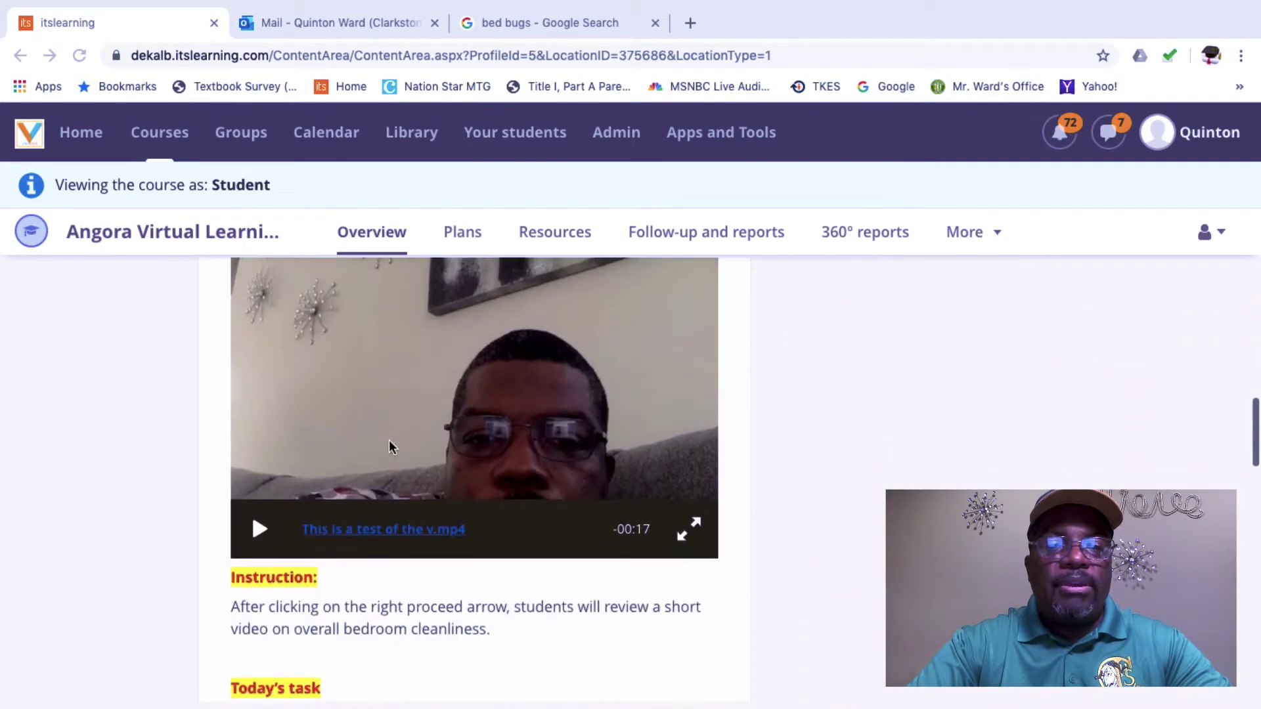
{"action": "scroll", "coordinate": [389, 441], "scroll_direction": "down", "scroll_amount": 14}
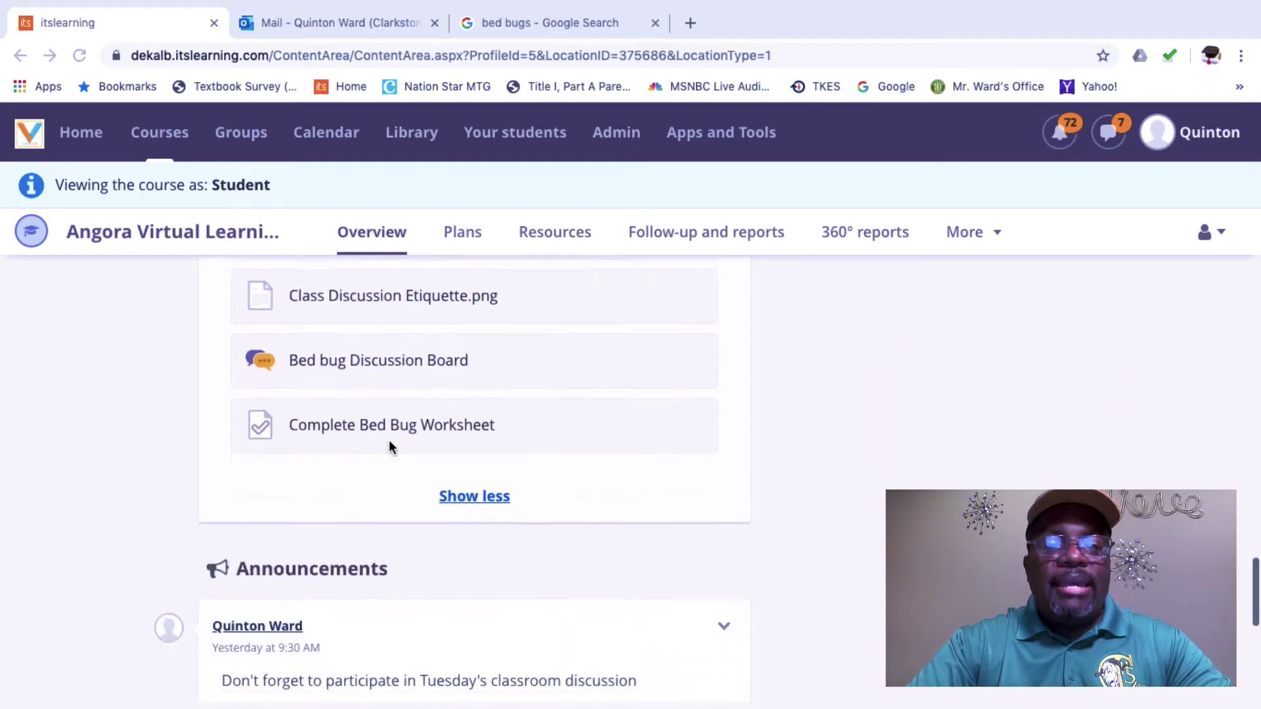
{"action": "scroll", "coordinate": [389, 441], "scroll_direction": "up", "scroll_amount": 10}
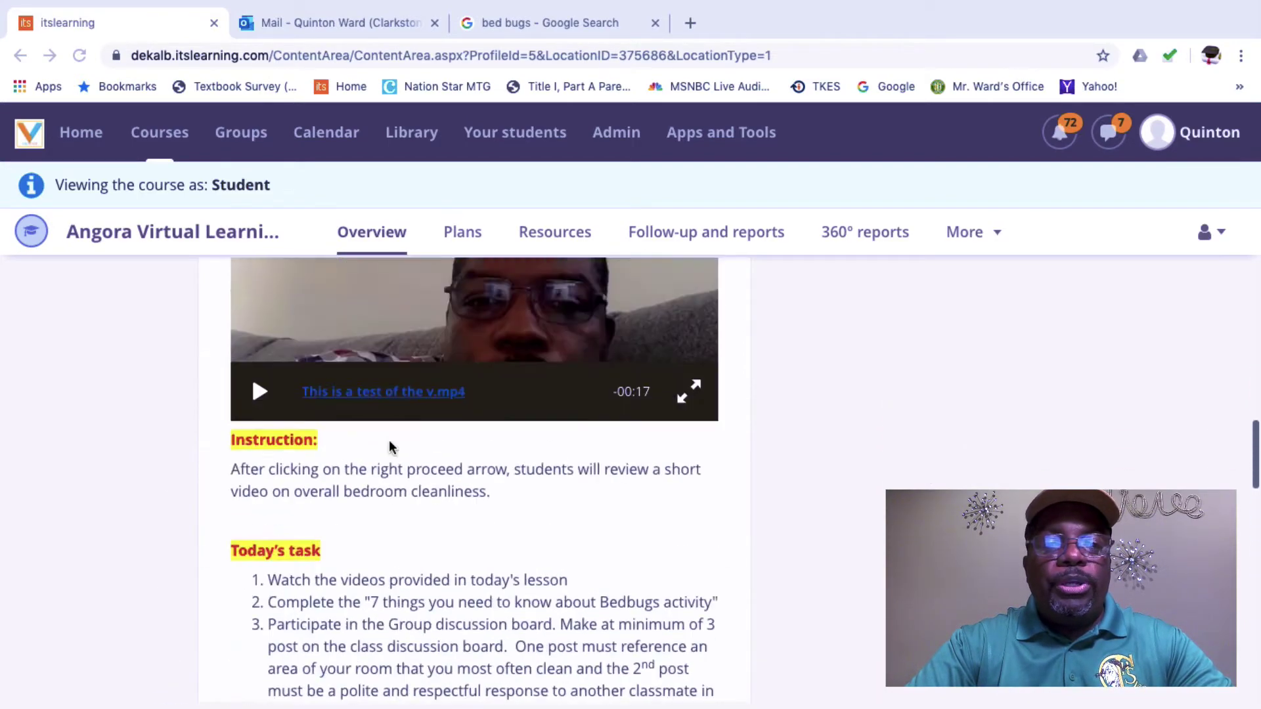
{"action": "scroll", "coordinate": [390, 447], "scroll_direction": "up", "scroll_amount": 10}
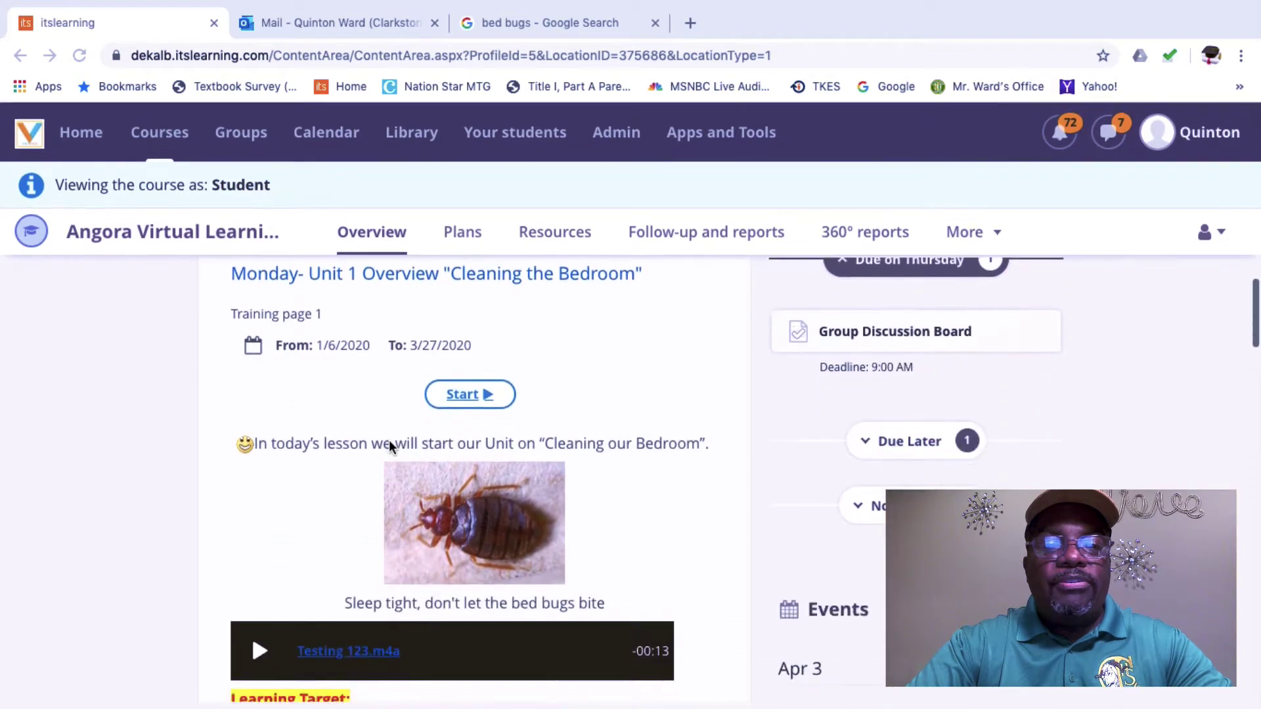
{"action": "scroll", "coordinate": [389, 444], "scroll_direction": "down", "scroll_amount": 4}
{"action": "scroll", "coordinate": [389, 444], "scroll_direction": "up", "scroll_amount": 6}
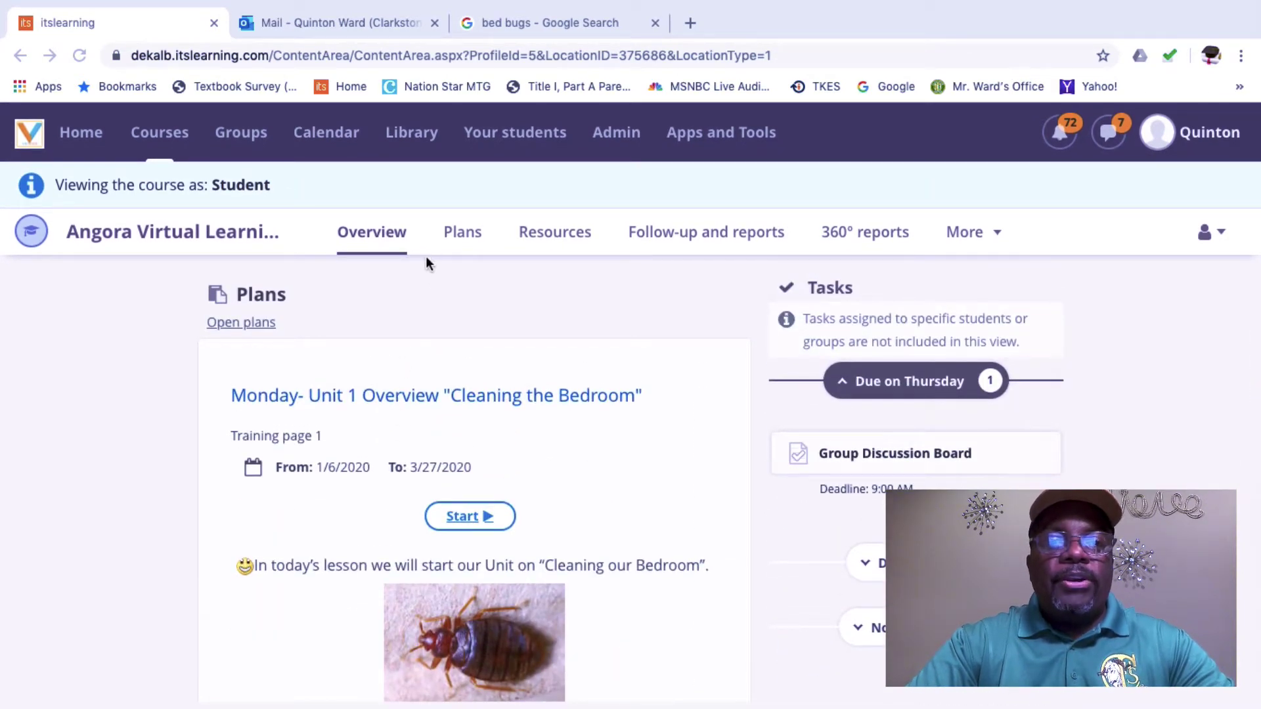
Step: Switch the course view to the Teacher role and open the course's plans
{"action": "left_click", "coordinate": [1209, 235]}
{"action": "left_click", "coordinate": [1207, 234]}
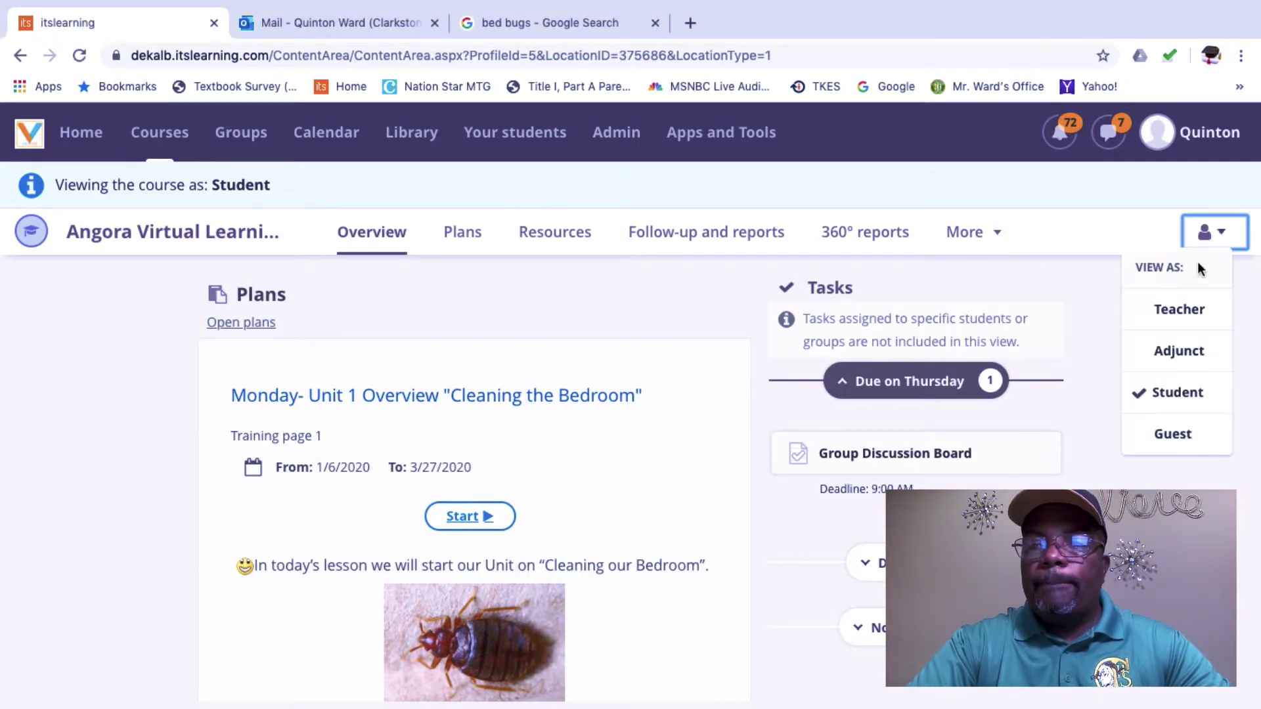
{"action": "left_click", "coordinate": [1181, 308]}
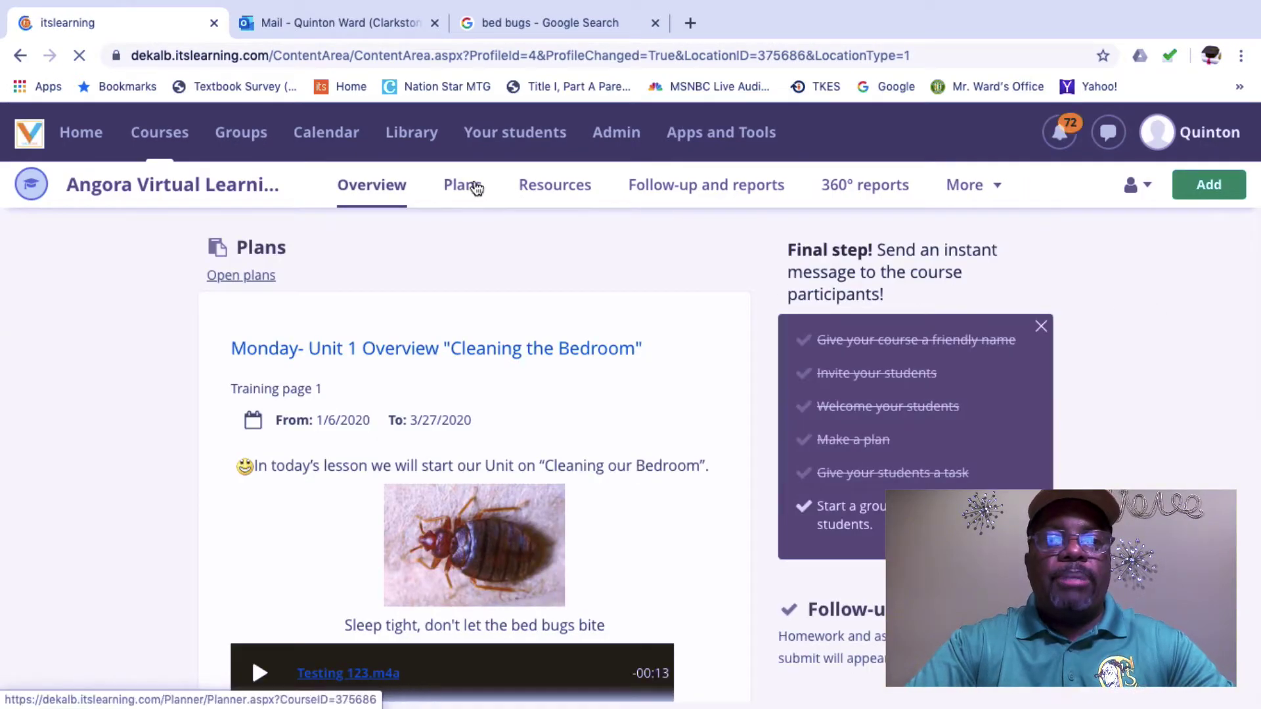
{"action": "left_click", "coordinate": [471, 189]}
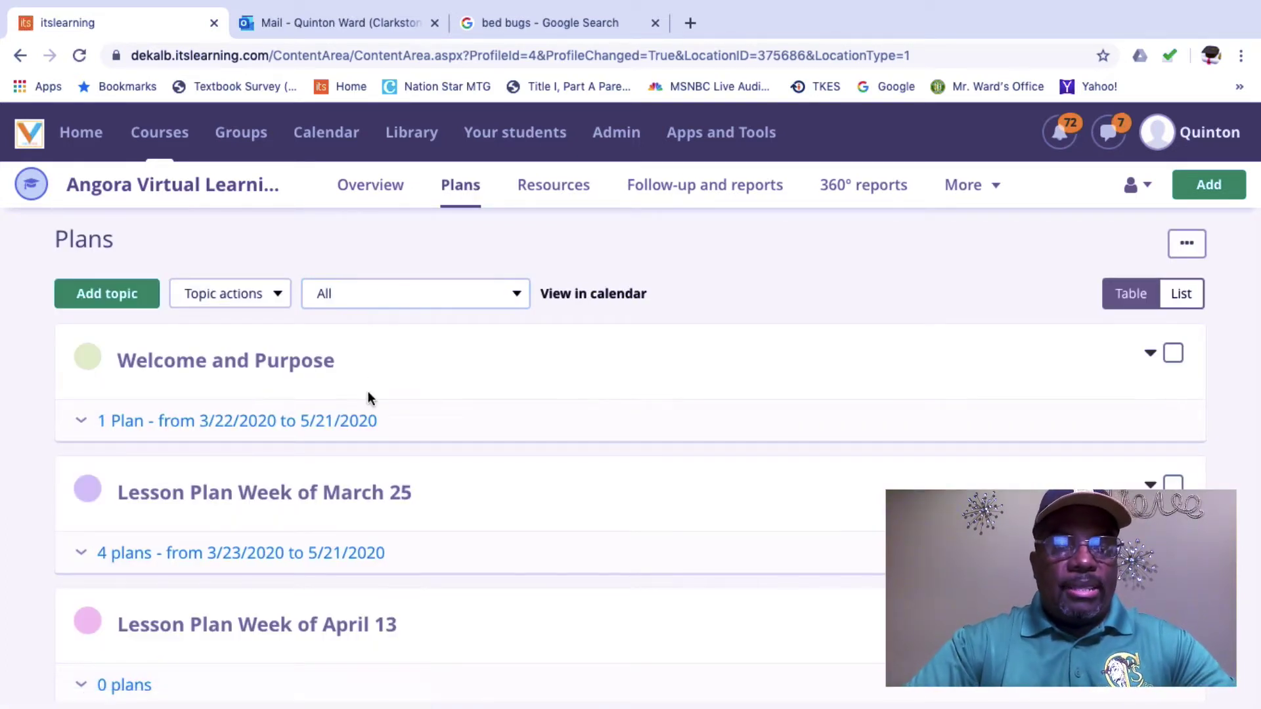
Step: Filter the plans by the topic "Training page 1", and collapse and re-expand its plan list
{"action": "scroll", "coordinate": [368, 394], "scroll_direction": "down", "scroll_amount": 3}
{"action": "scroll", "coordinate": [367, 398], "scroll_direction": "up", "scroll_amount": 3}
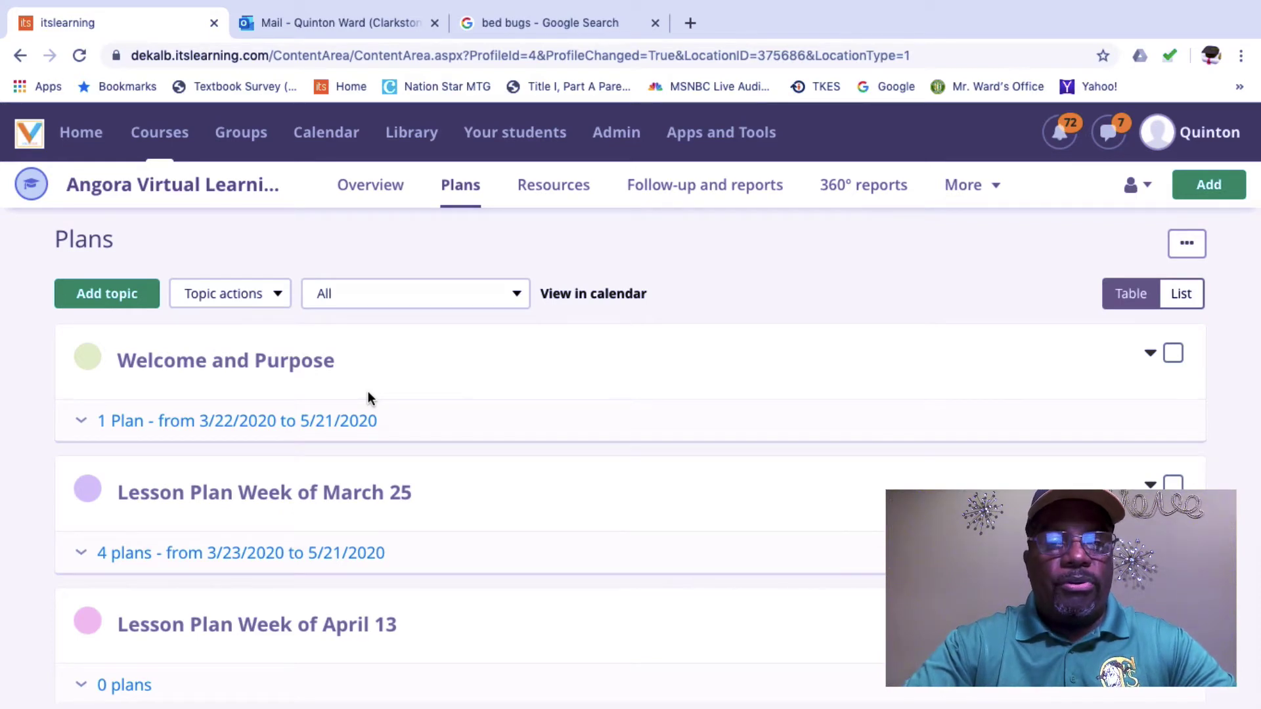
{"action": "left_click", "coordinate": [484, 304]}
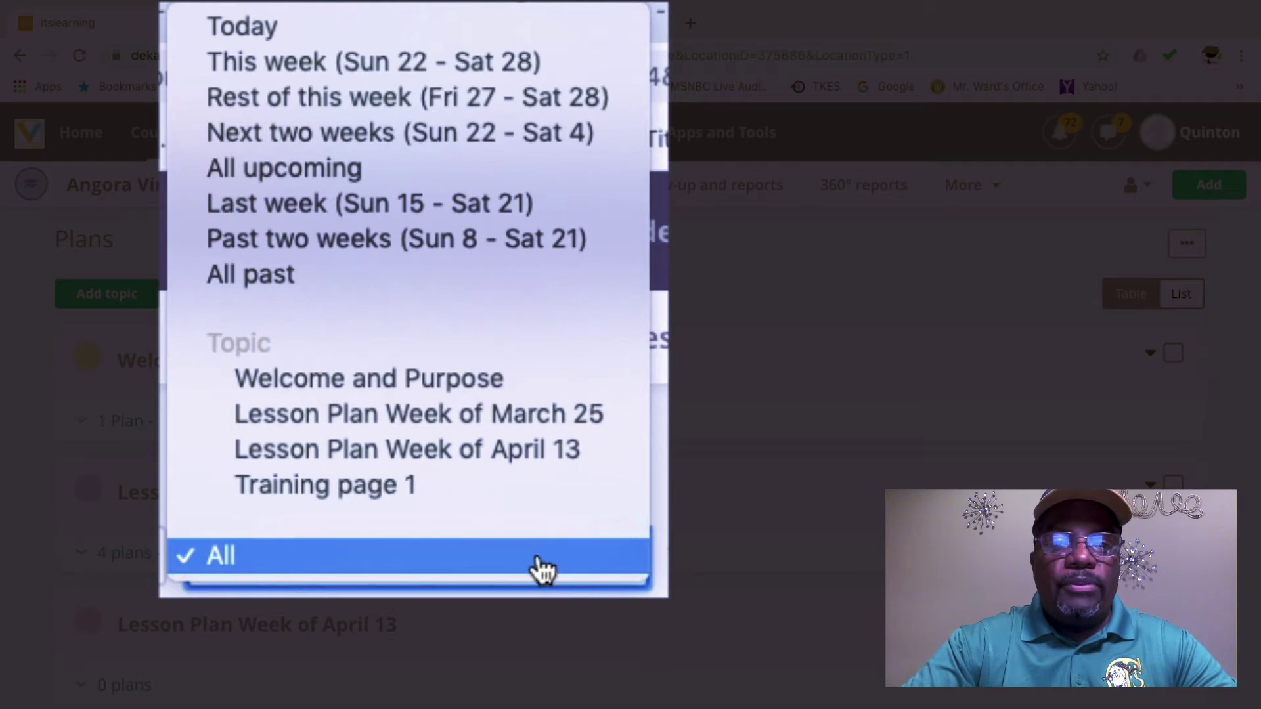
{"action": "left_click", "coordinate": [398, 507]}
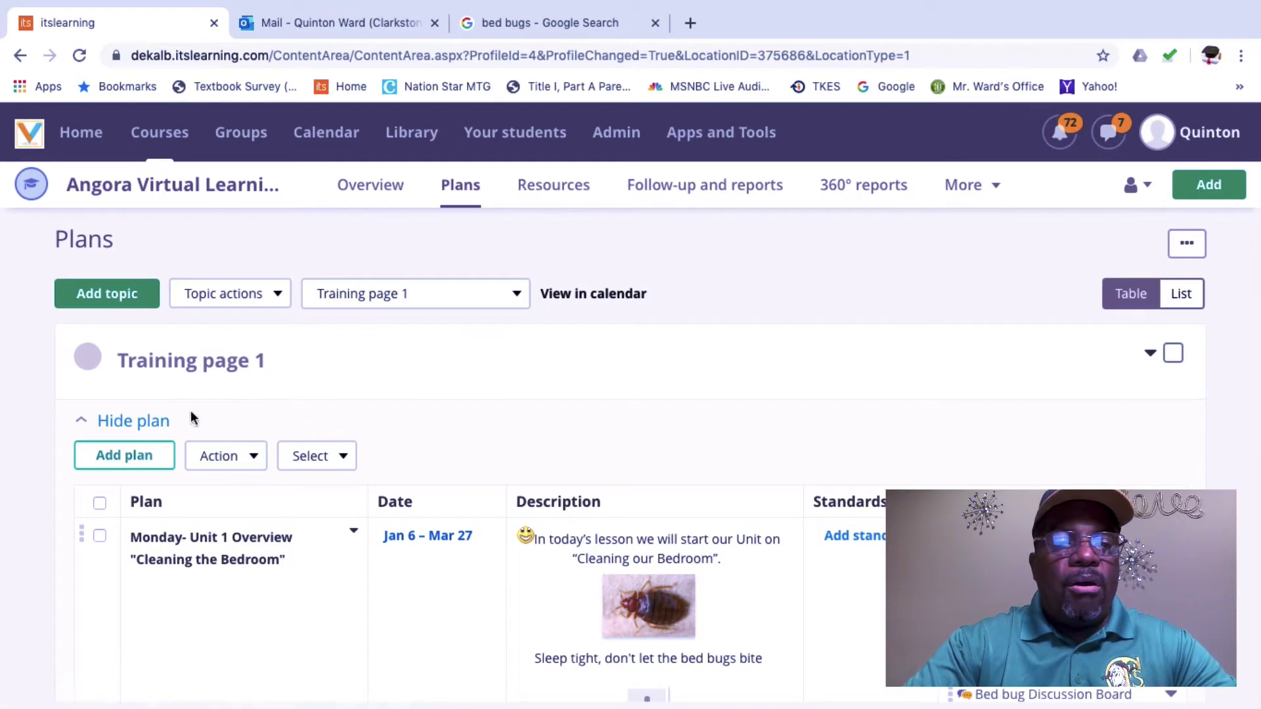
{"action": "left_click", "coordinate": [149, 426]}
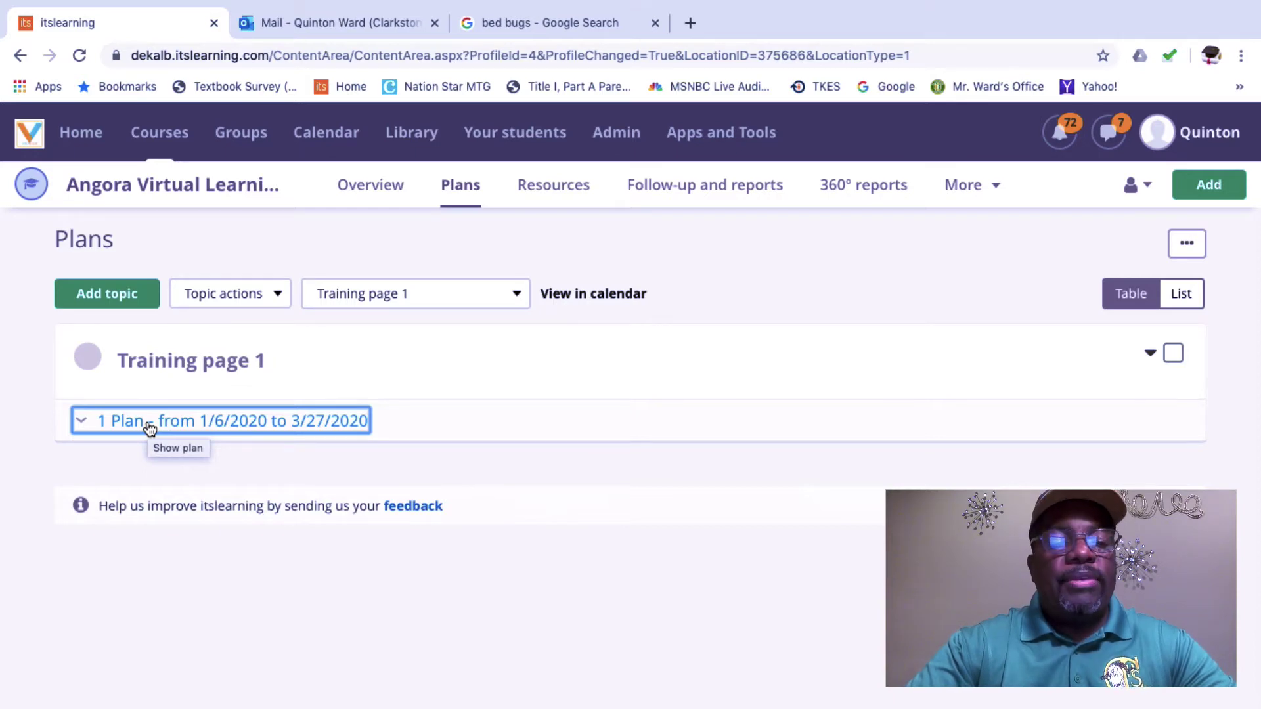
{"action": "left_click", "coordinate": [155, 419]}
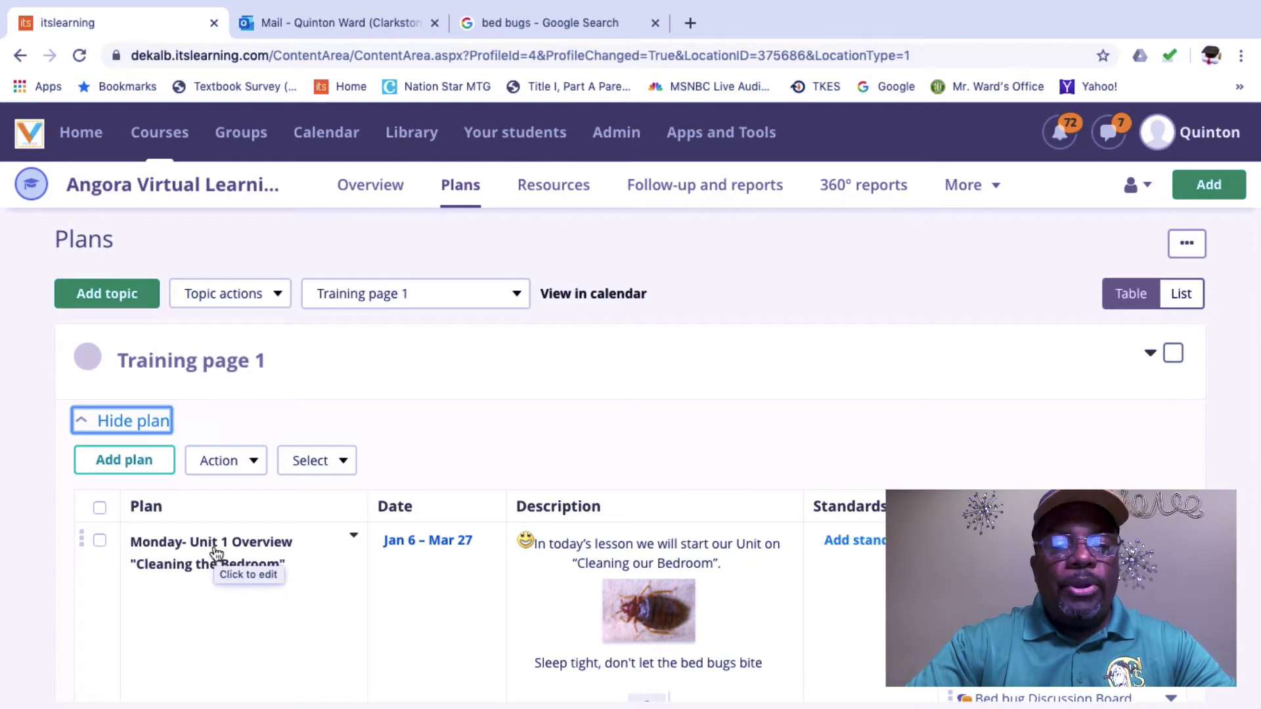
Step: Examine the "Monday- Unit 1 Overview" plan's description, from the learning target to today's task, and its attached resources
{"action": "scroll", "coordinate": [216, 553], "scroll_direction": "down", "scroll_amount": 3}
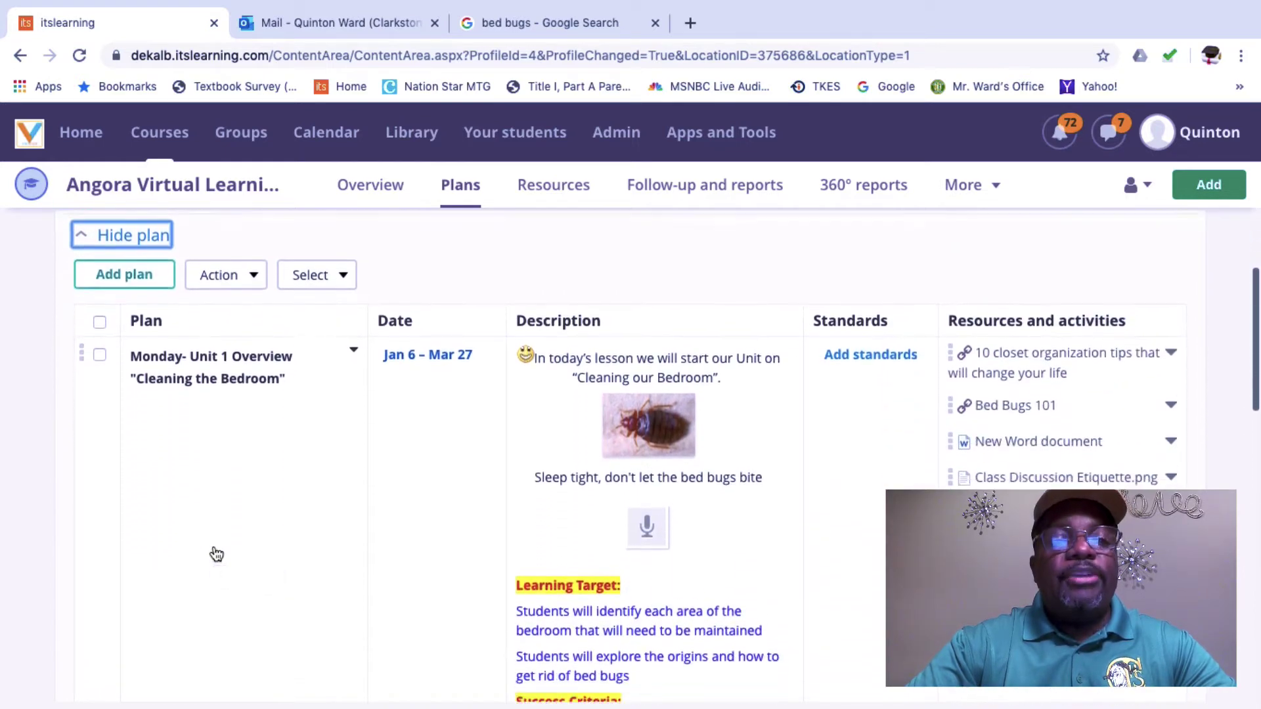
{"action": "scroll", "coordinate": [209, 540], "scroll_direction": "down", "scroll_amount": 10}
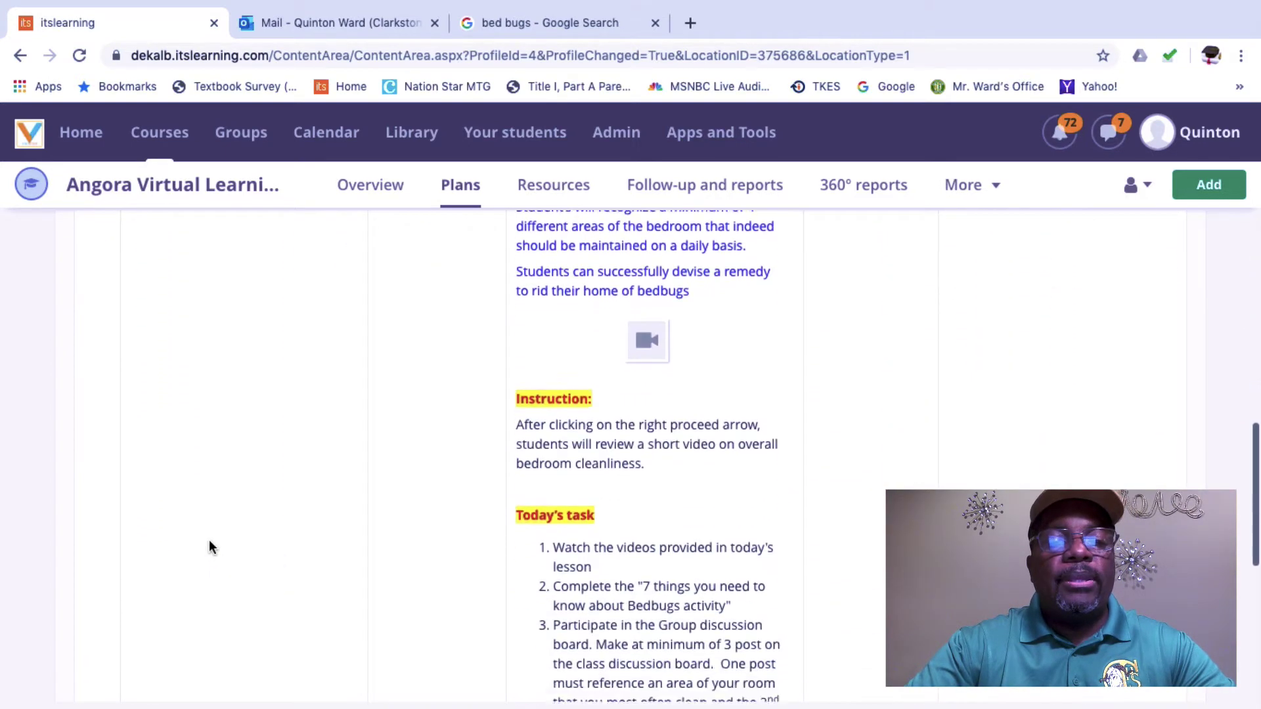
{"action": "scroll", "coordinate": [210, 542], "scroll_direction": "down", "scroll_amount": 3}
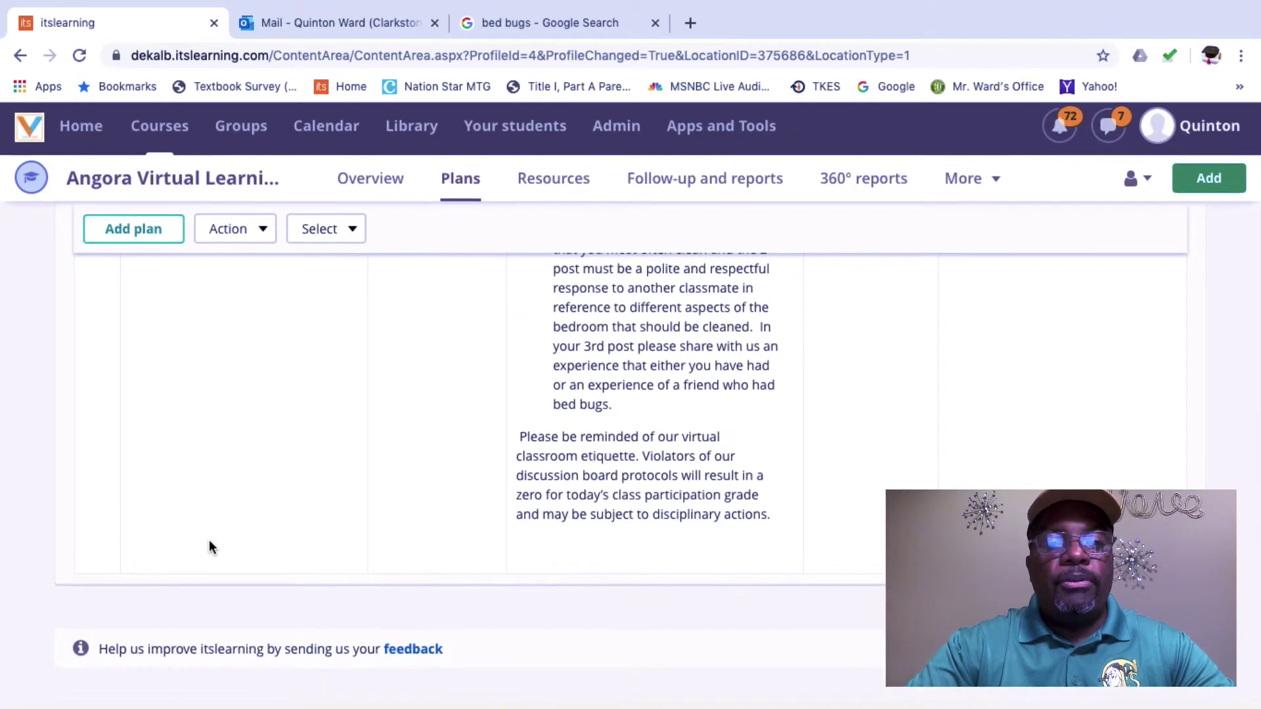
{"action": "scroll", "coordinate": [209, 540], "scroll_direction": "up", "scroll_amount": 15}
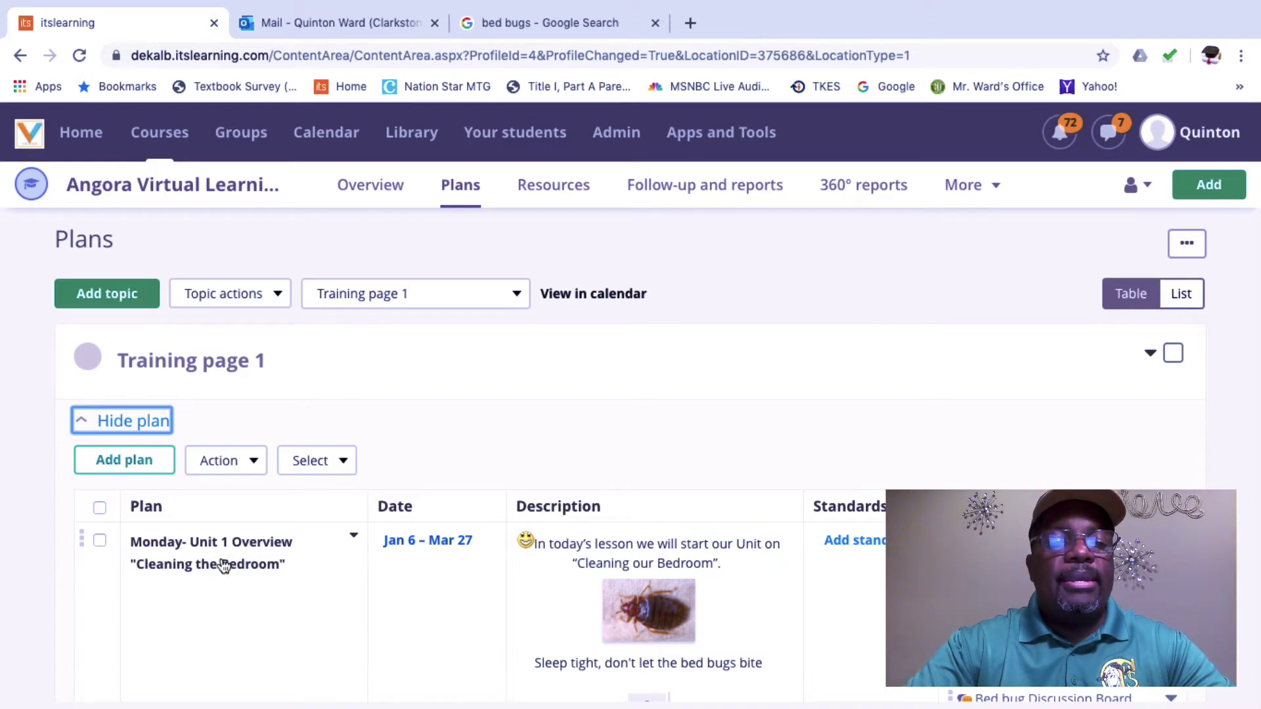
{"action": "scroll", "coordinate": [555, 583], "scroll_direction": "down", "scroll_amount": 3}
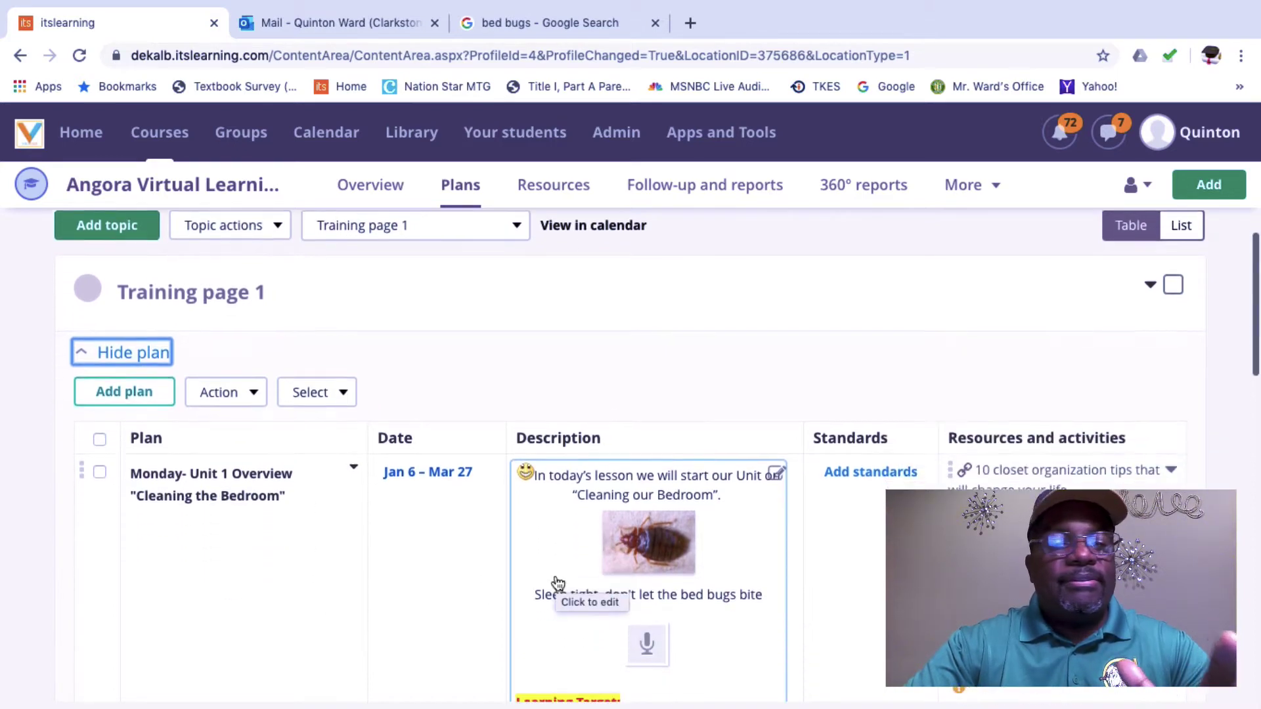
{"action": "scroll", "coordinate": [557, 583], "scroll_direction": "down", "scroll_amount": 15}
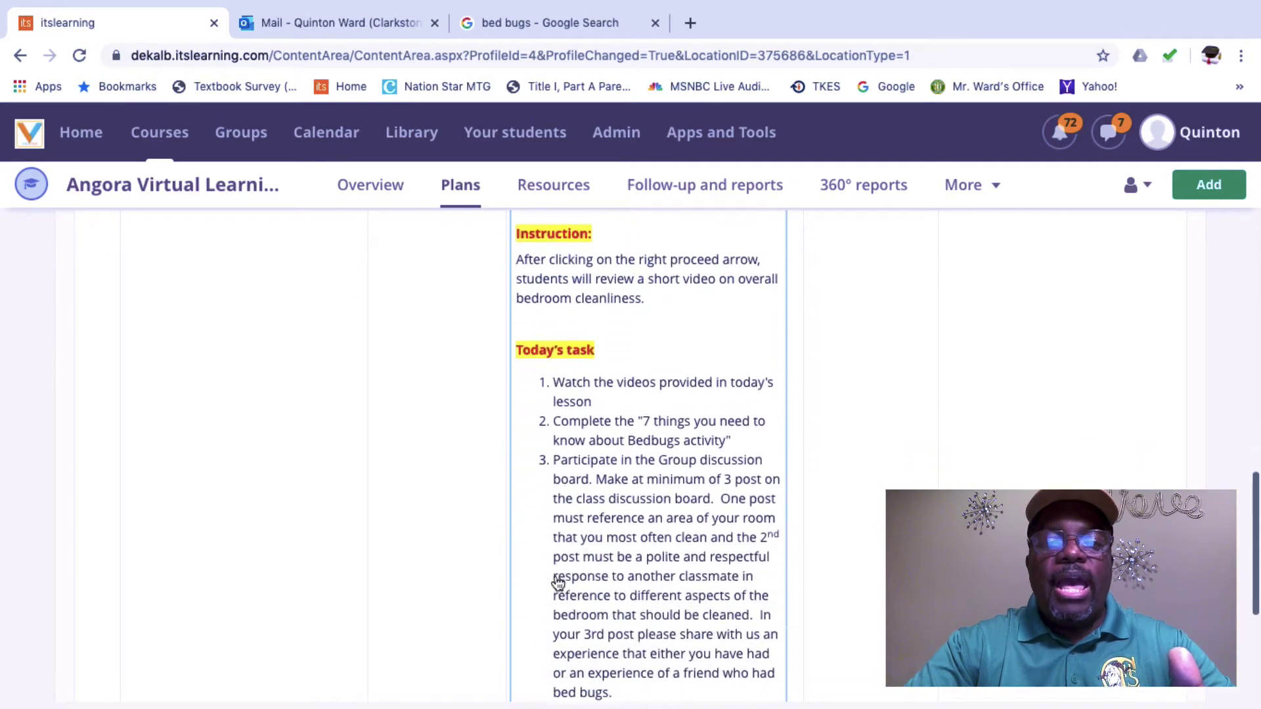
{"action": "scroll", "coordinate": [558, 583], "scroll_direction": "up", "scroll_amount": 20}
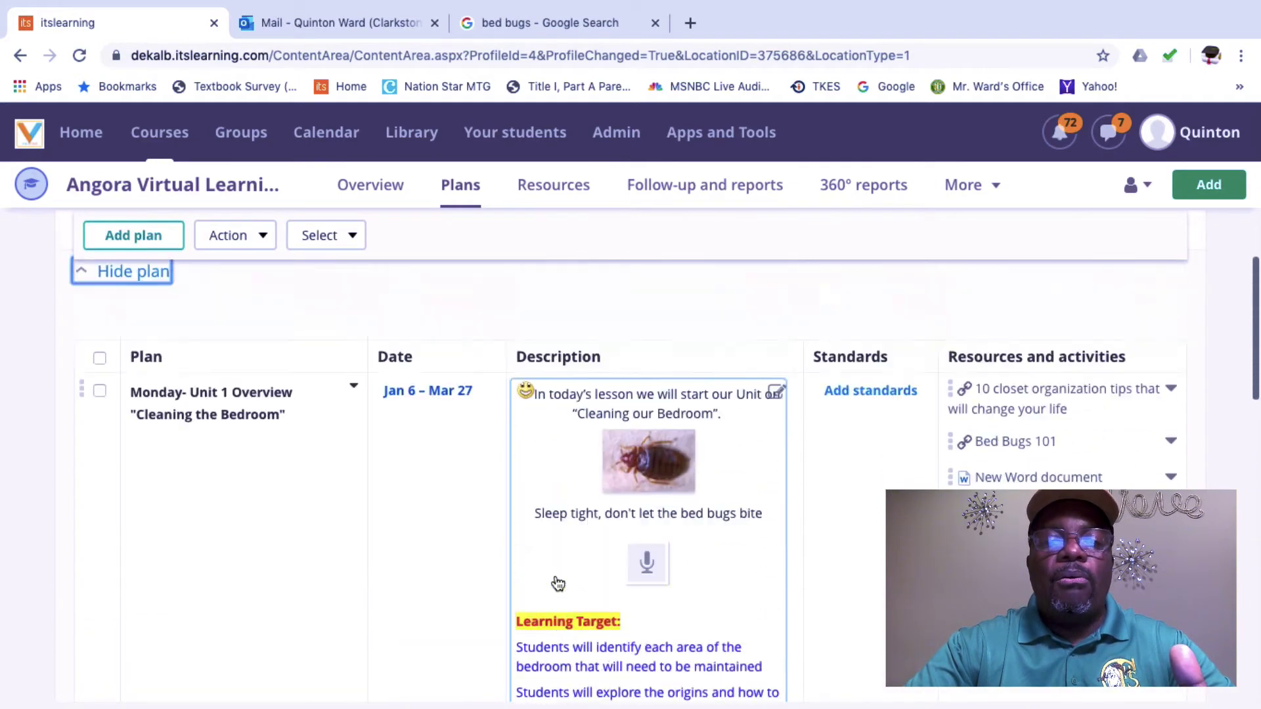
{"action": "scroll", "coordinate": [558, 584], "scroll_direction": "down", "scroll_amount": 15}
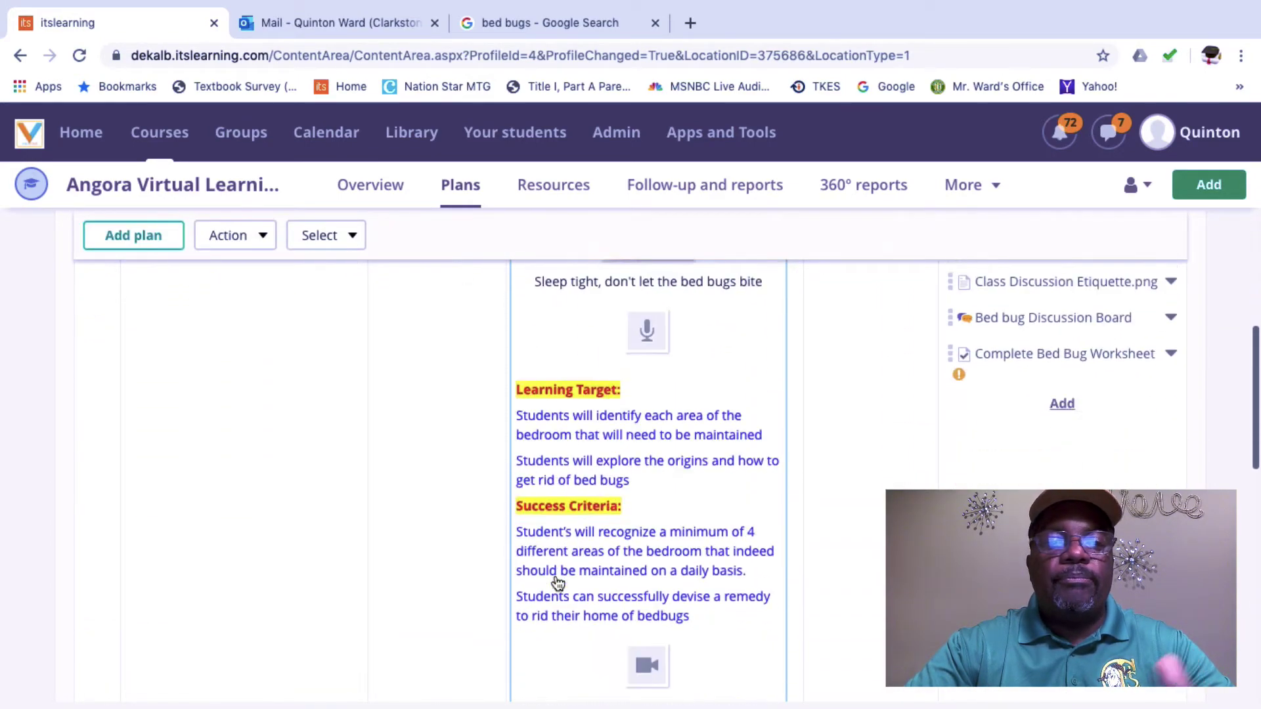
{"action": "scroll", "coordinate": [557, 584], "scroll_direction": "up", "scroll_amount": 15}
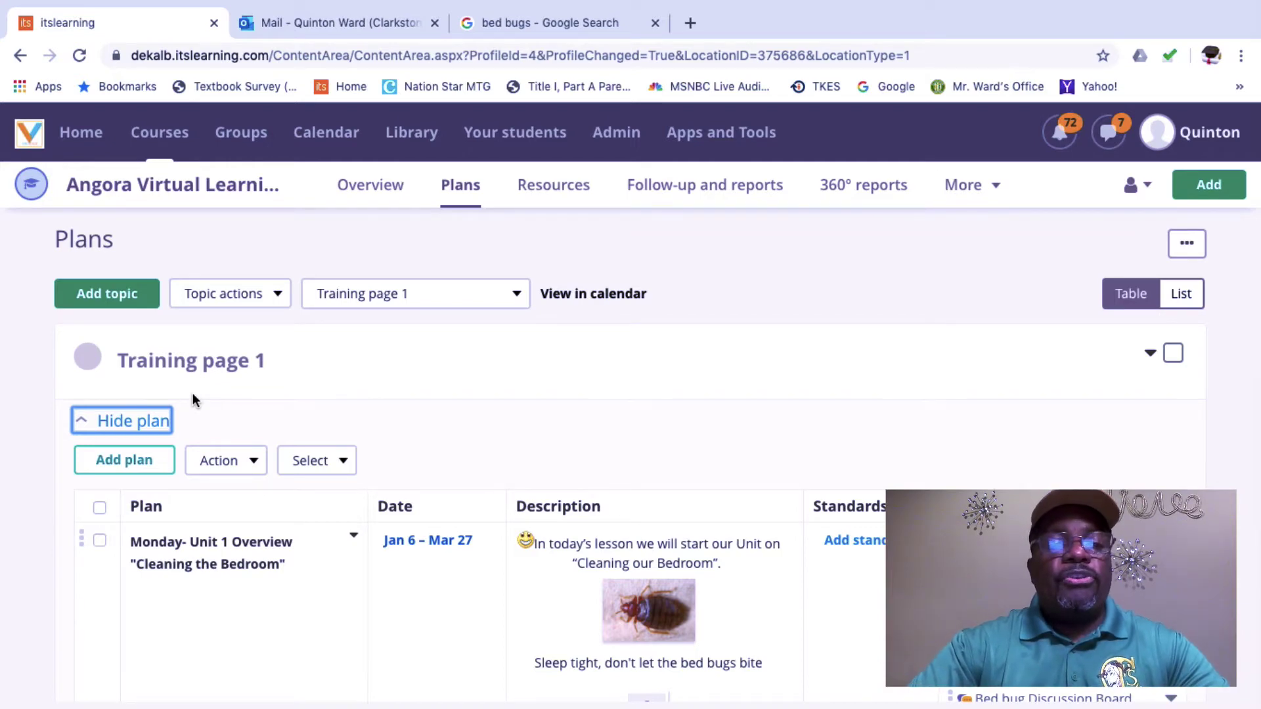
Step: Add a new plan to the "Training page 1" topic and title it "Tuesday Training Day #2"
{"action": "left_click", "coordinate": [129, 463]}
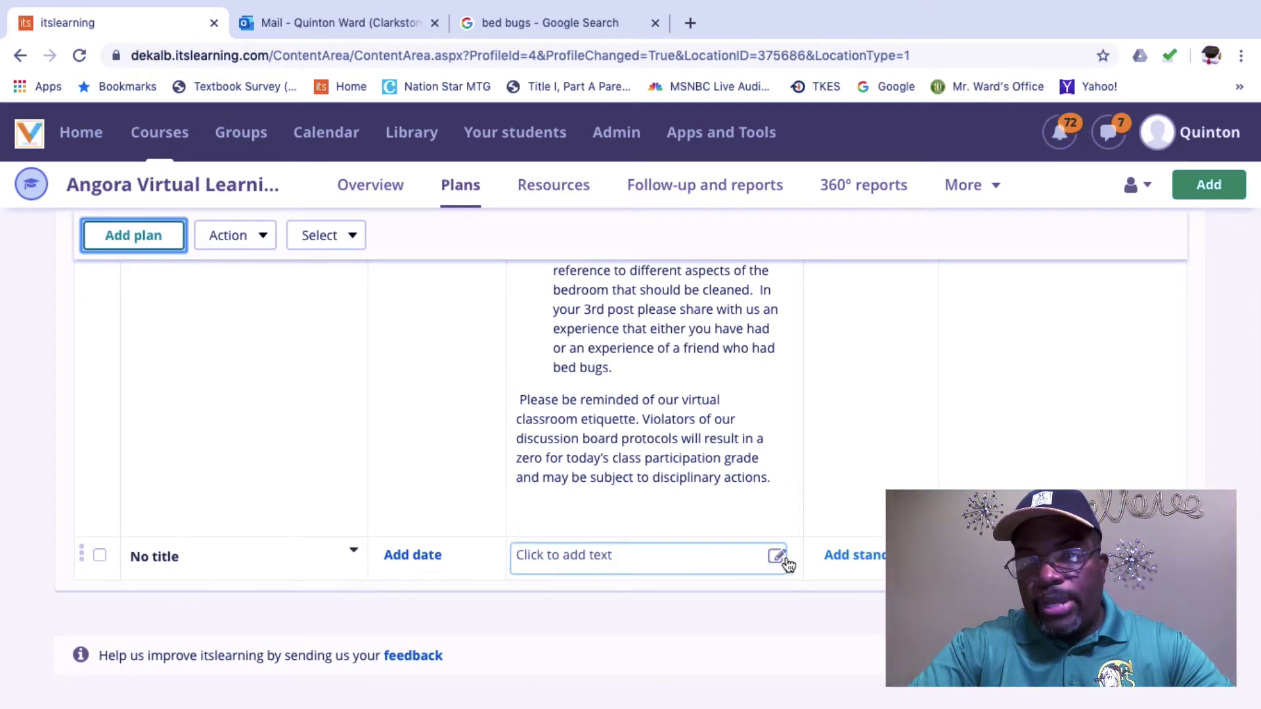
{"action": "left_click", "coordinate": [152, 560]}
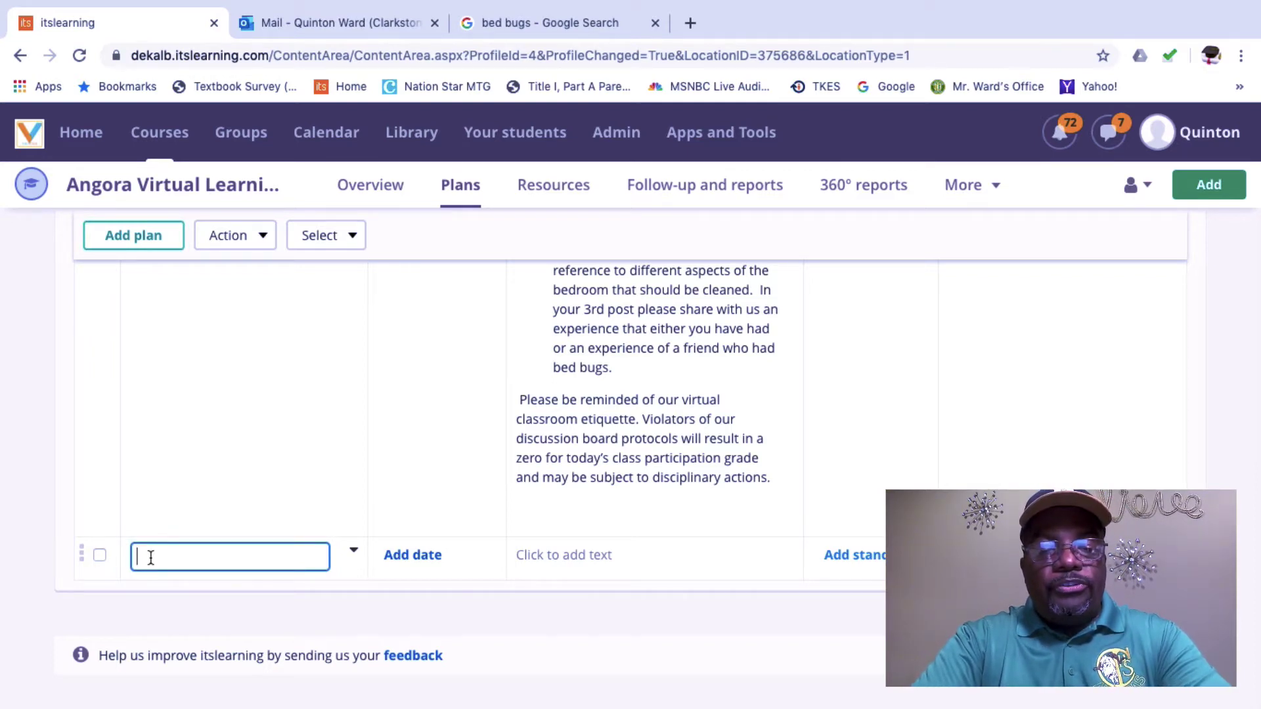
{"action": "type", "text": "Tuesday Trainin"}
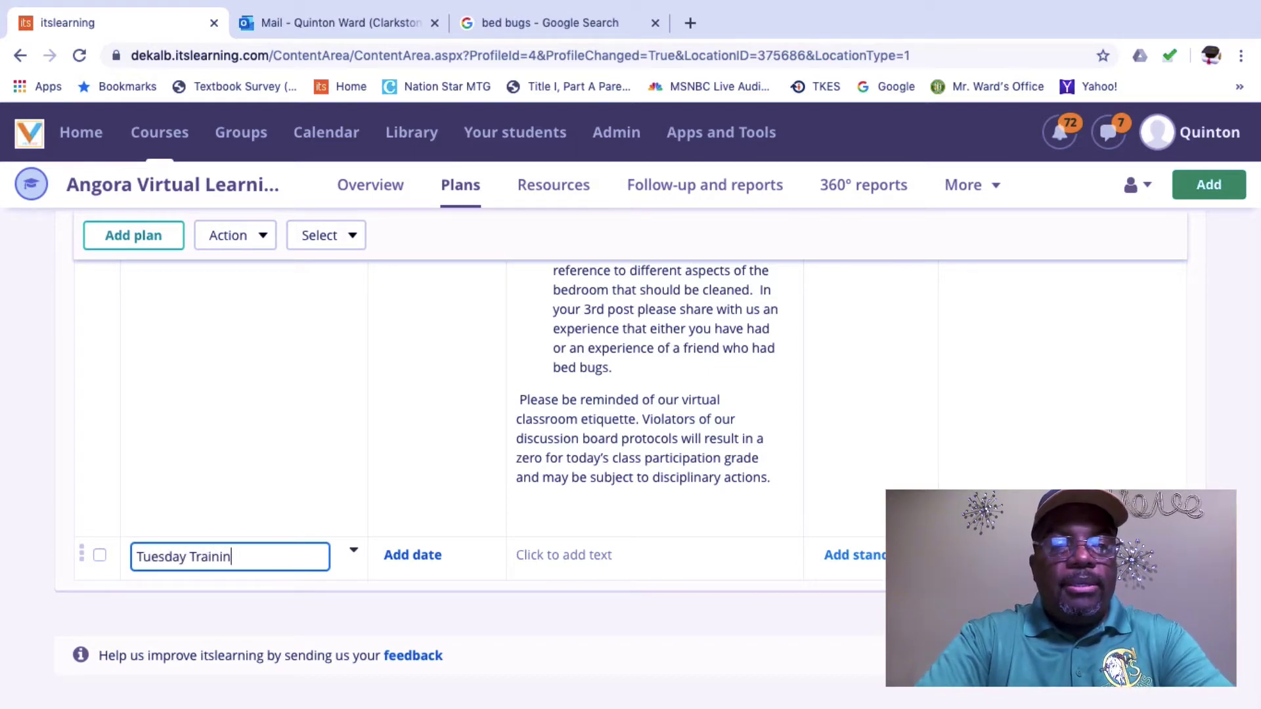
{"action": "type", "text": "g Day #2"}
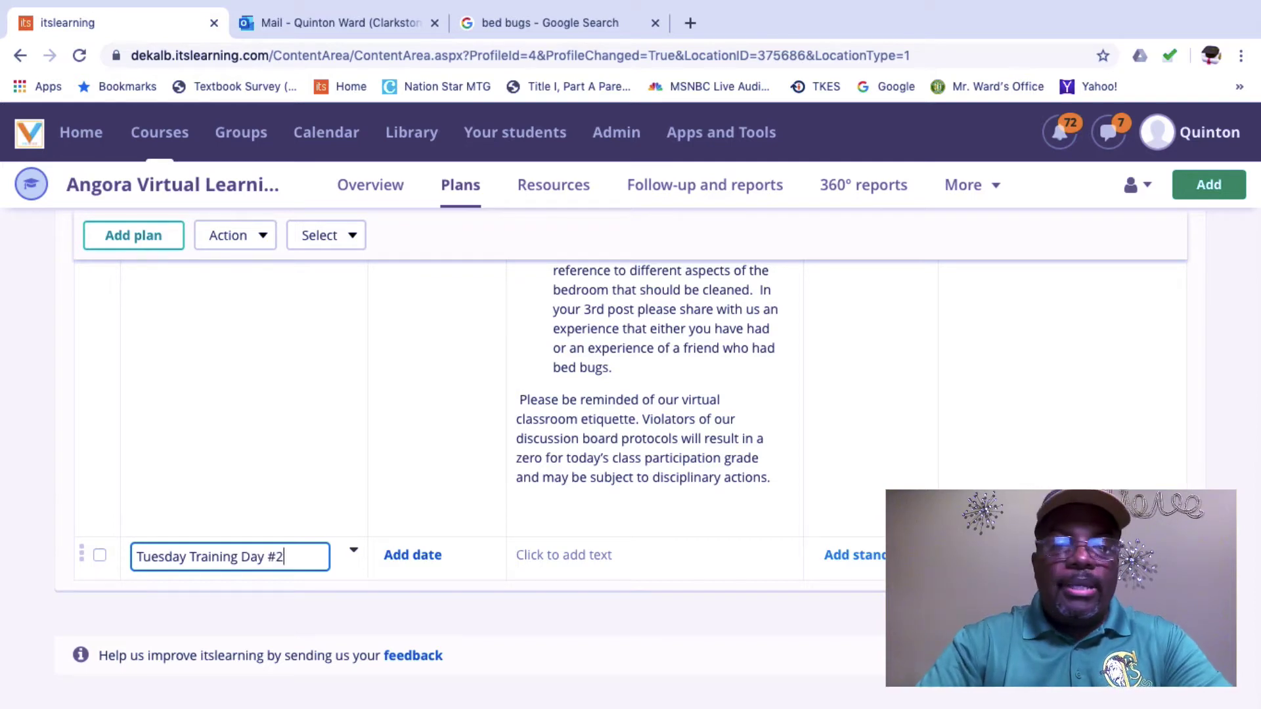
{"action": "key", "text": "Return"}
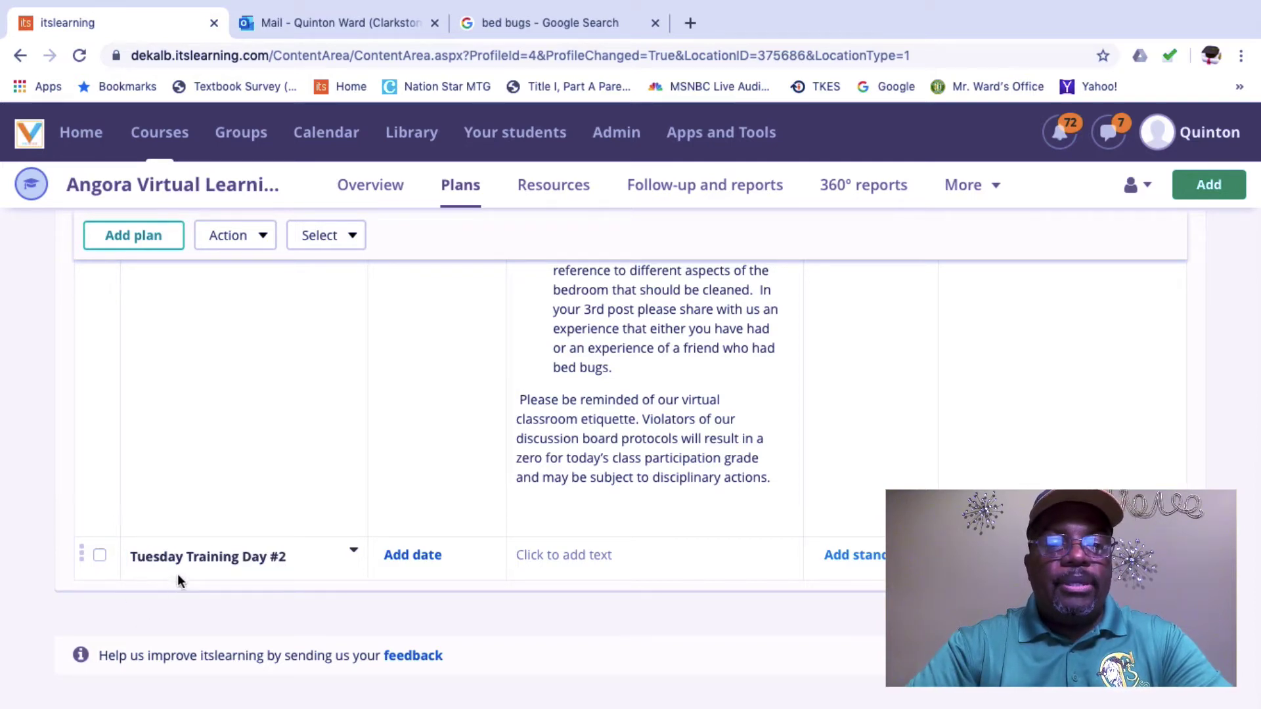
Step: Give the "Tuesday Training Day #2" plan a date range from 3/27/2020 to 4/5/2020
{"action": "left_click", "coordinate": [394, 559]}
{"action": "left_click", "coordinate": [640, 536]}
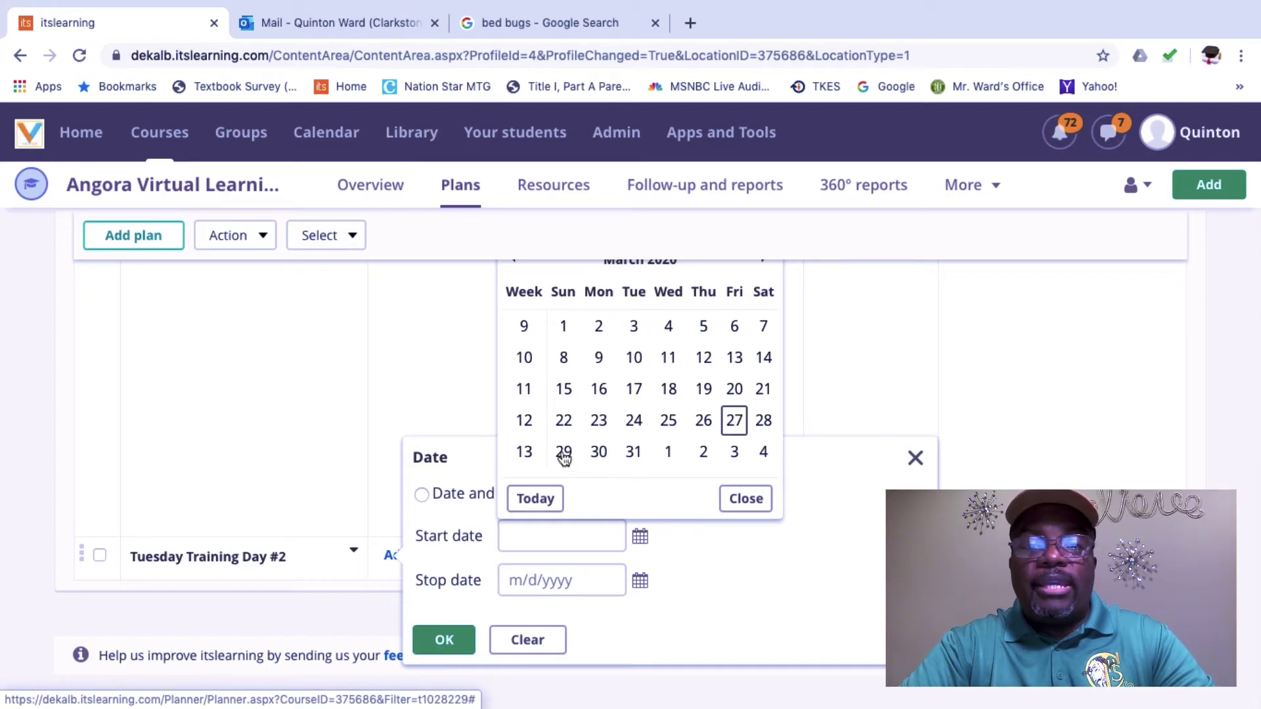
{"action": "left_click", "coordinate": [734, 421]}
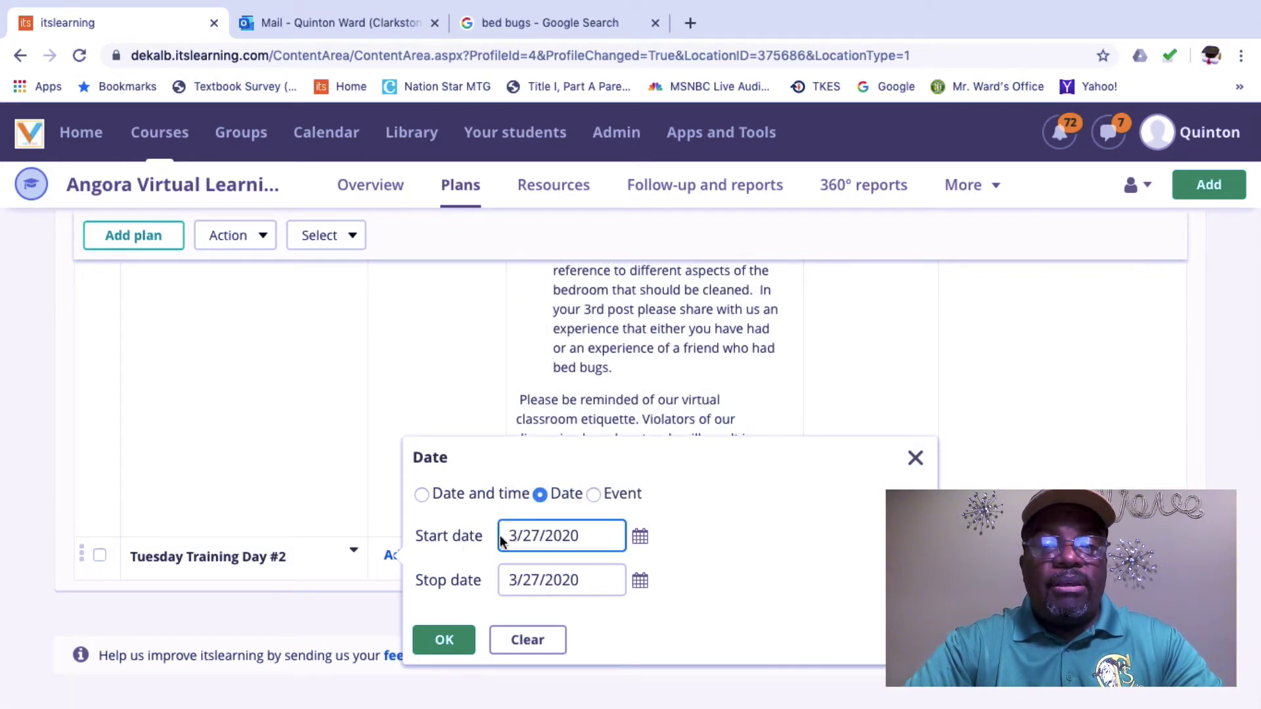
{"action": "left_click", "coordinate": [640, 580]}
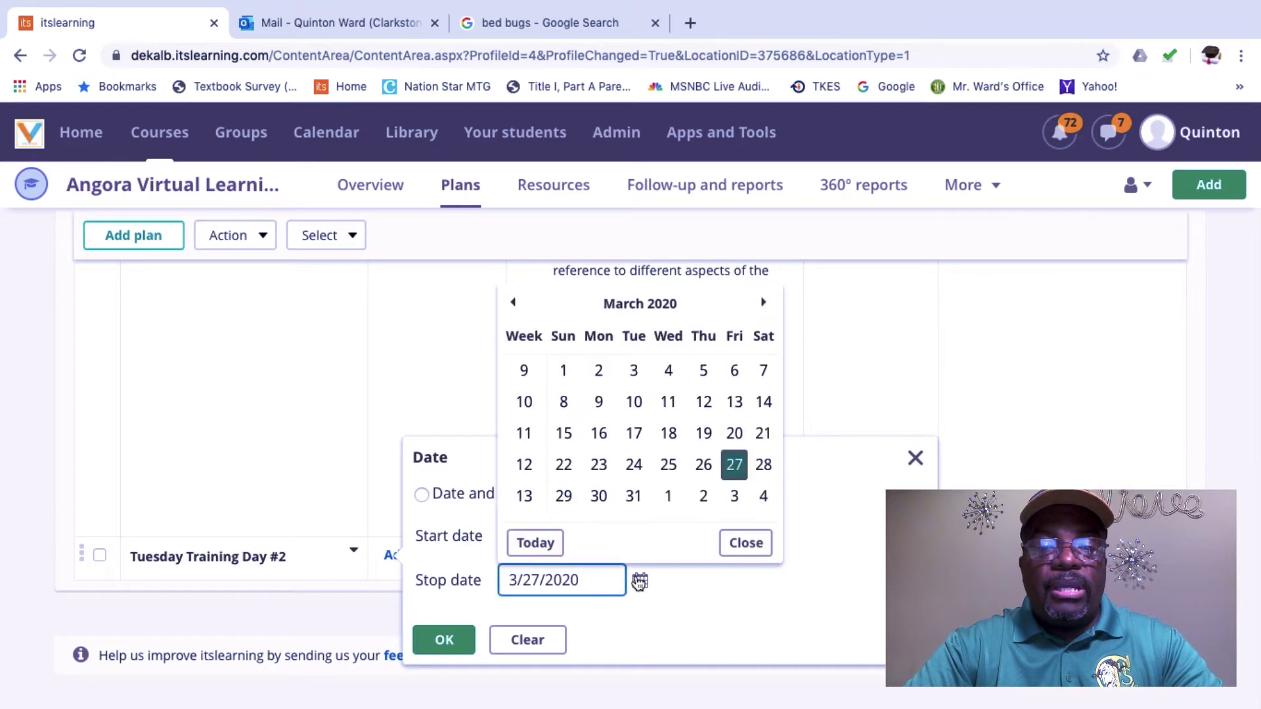
{"action": "left_click", "coordinate": [763, 305]}
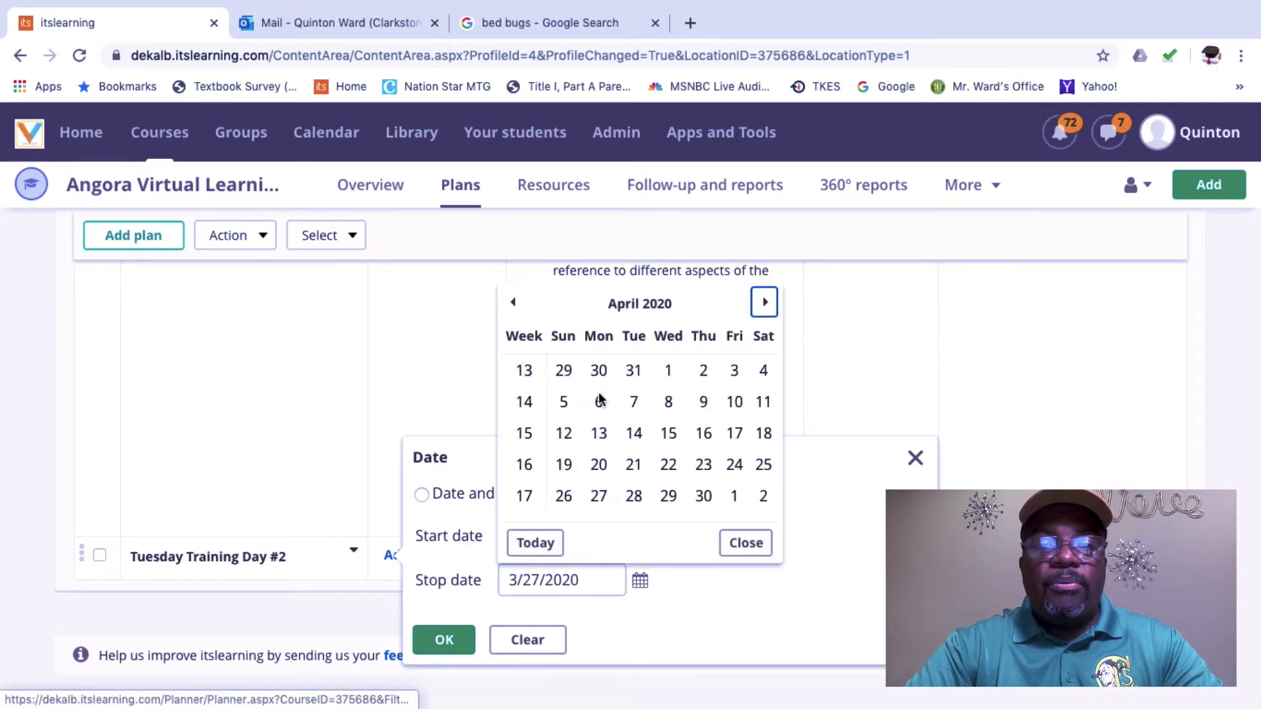
{"action": "left_click", "coordinate": [564, 405]}
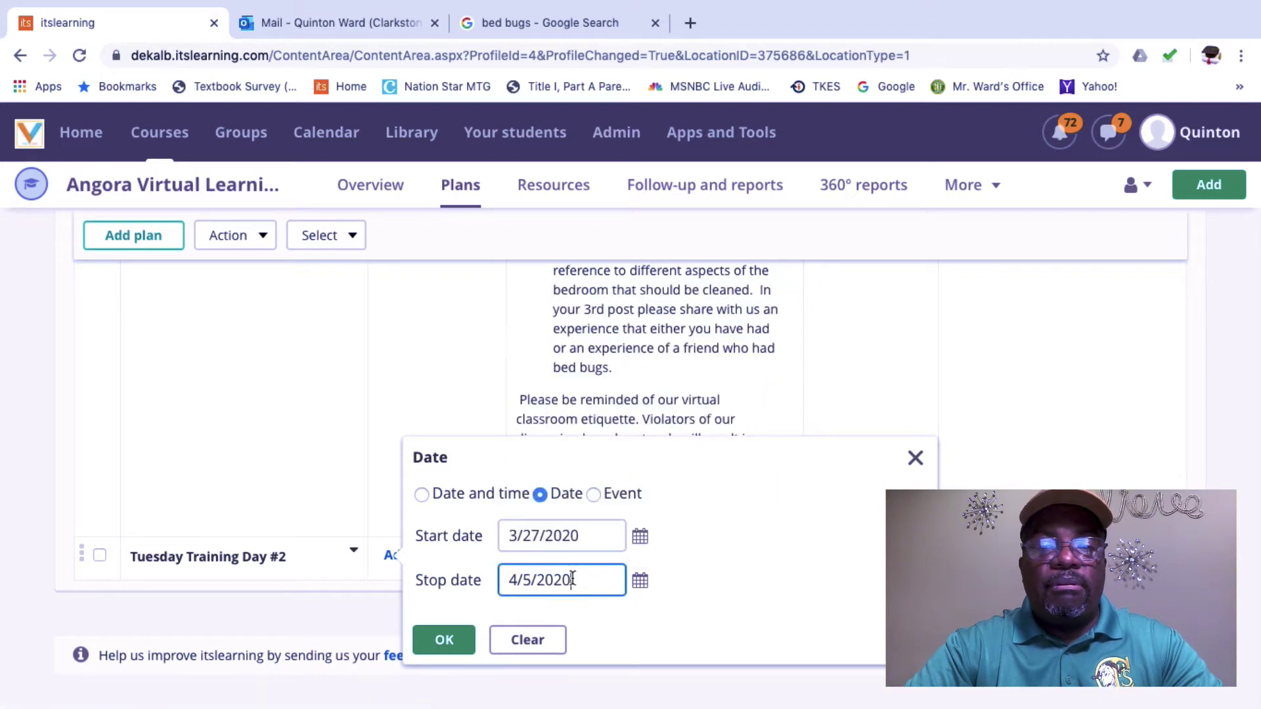
{"action": "left_click", "coordinate": [444, 641]}
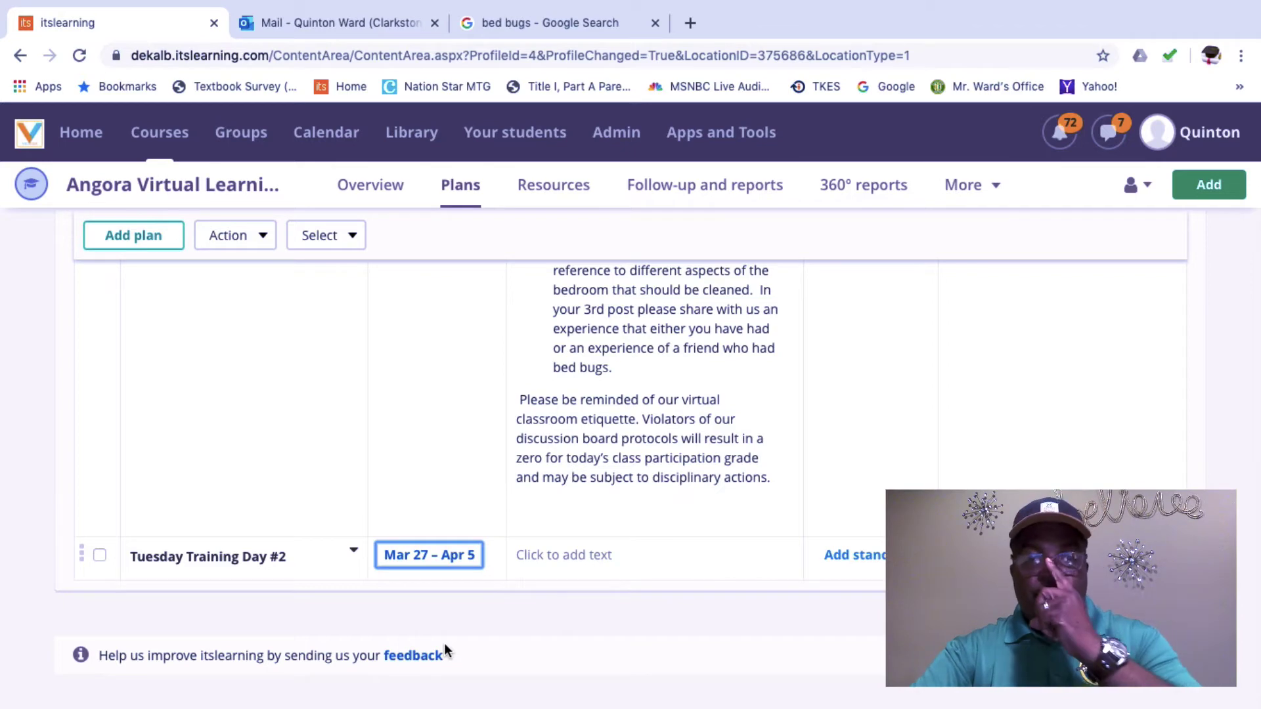
Step: Open the Tuesday plan's description for editing and paste in the copied "Cleaning our Bedroom" lesson text
{"action": "scroll", "coordinate": [597, 403], "scroll_direction": "up", "scroll_amount": 10}
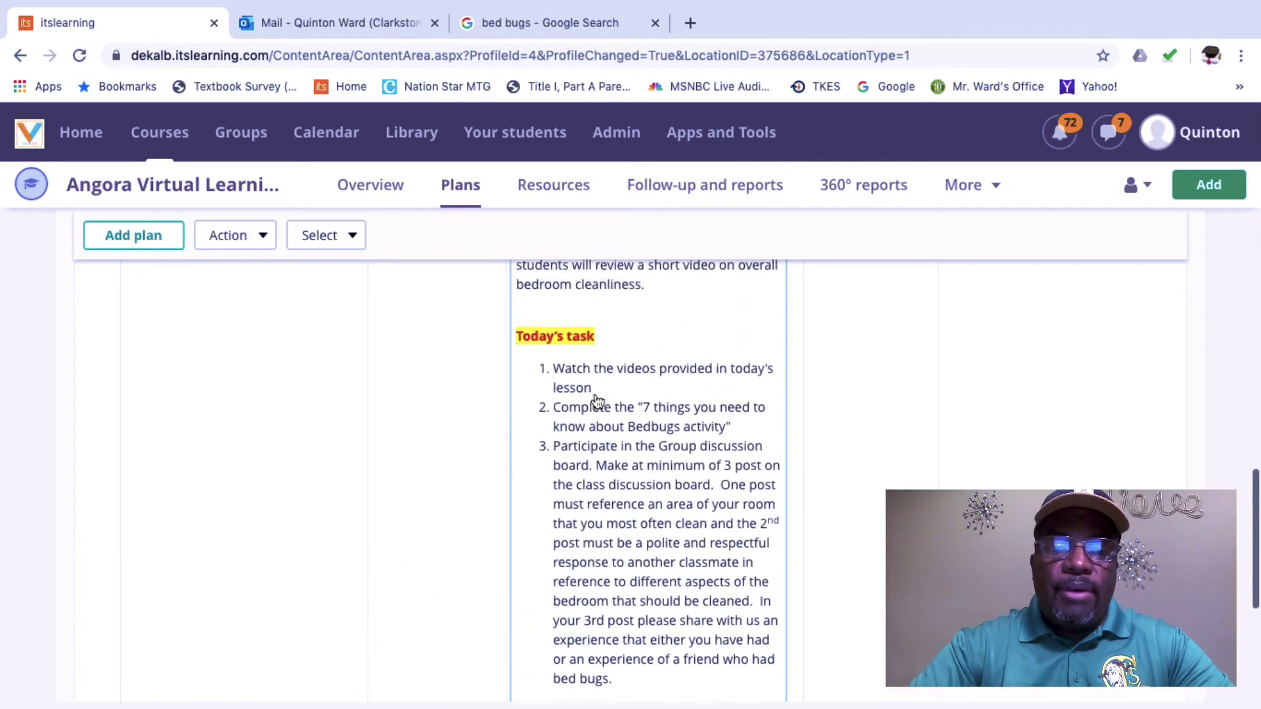
{"action": "scroll", "coordinate": [597, 403], "scroll_direction": "up", "scroll_amount": 2}
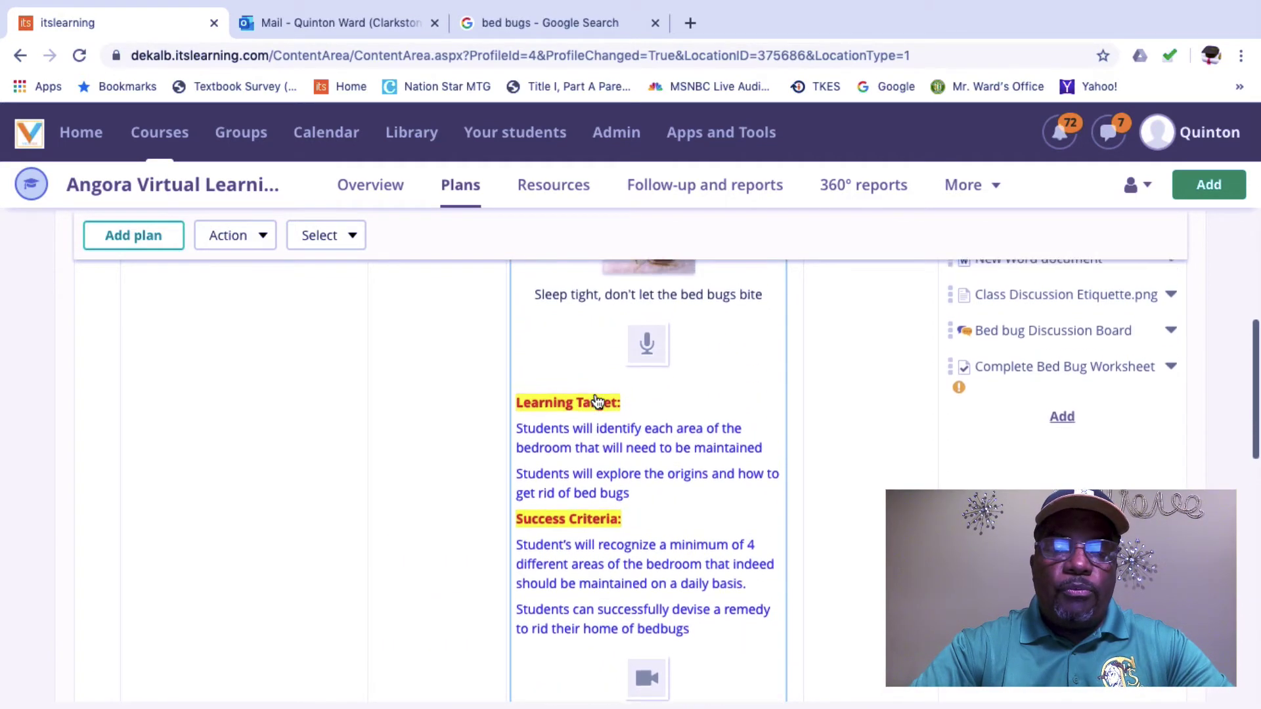
{"action": "scroll", "coordinate": [597, 402], "scroll_direction": "down", "scroll_amount": 5}
{"action": "scroll", "coordinate": [597, 403], "scroll_direction": "down", "scroll_amount": 10}
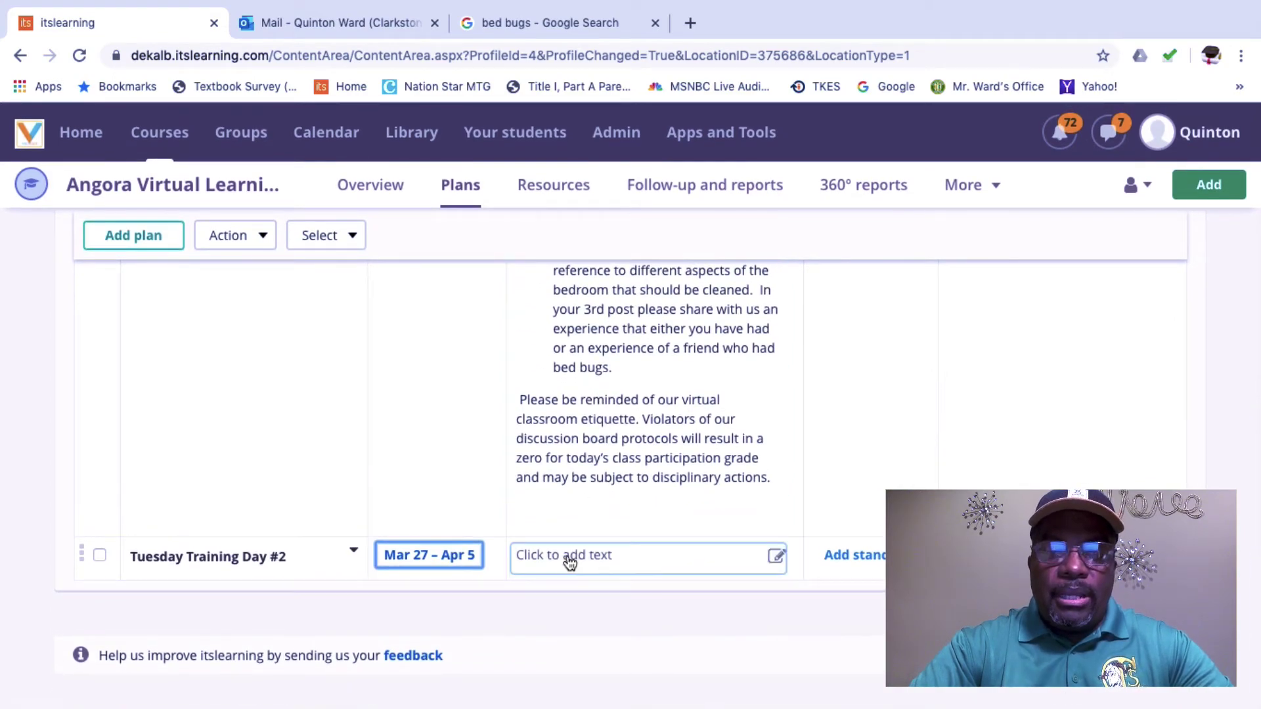
{"action": "scroll", "coordinate": [571, 453], "scroll_direction": "up", "scroll_amount": 15}
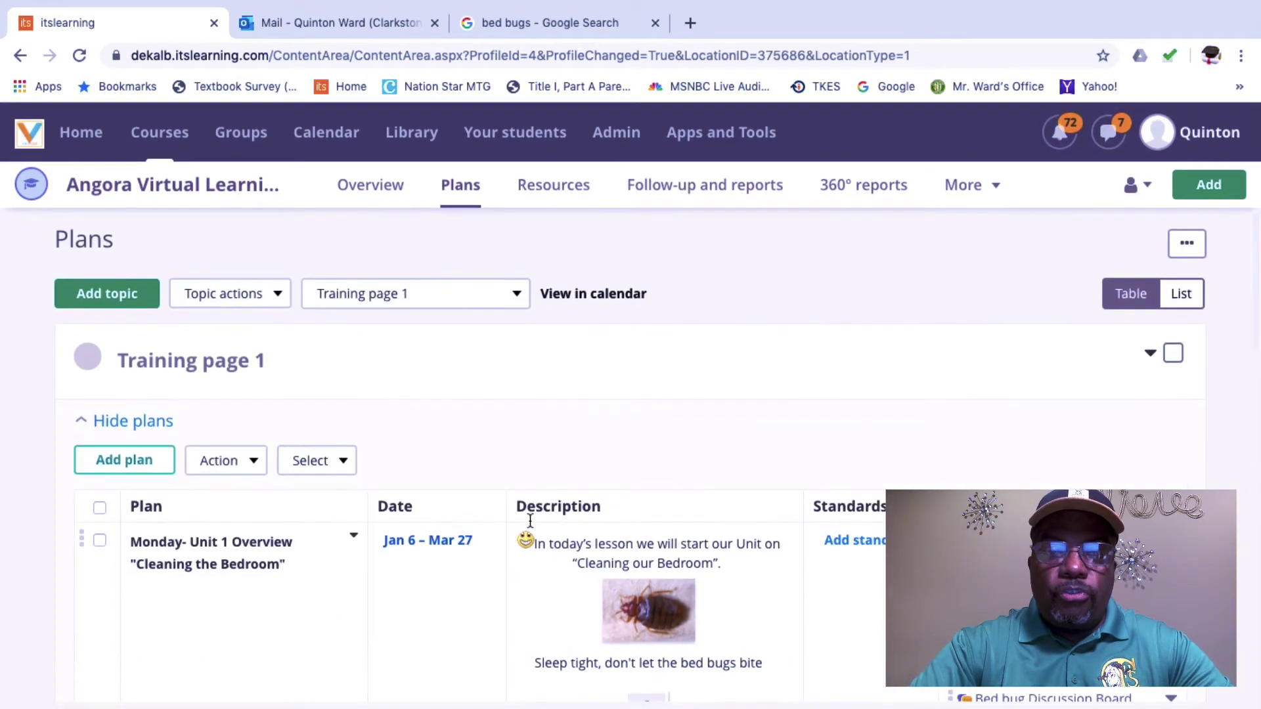
{"action": "scroll", "coordinate": [642, 537], "scroll_direction": "down", "scroll_amount": 10}
{"action": "scroll", "coordinate": [643, 537], "scroll_direction": "down", "scroll_amount": 5}
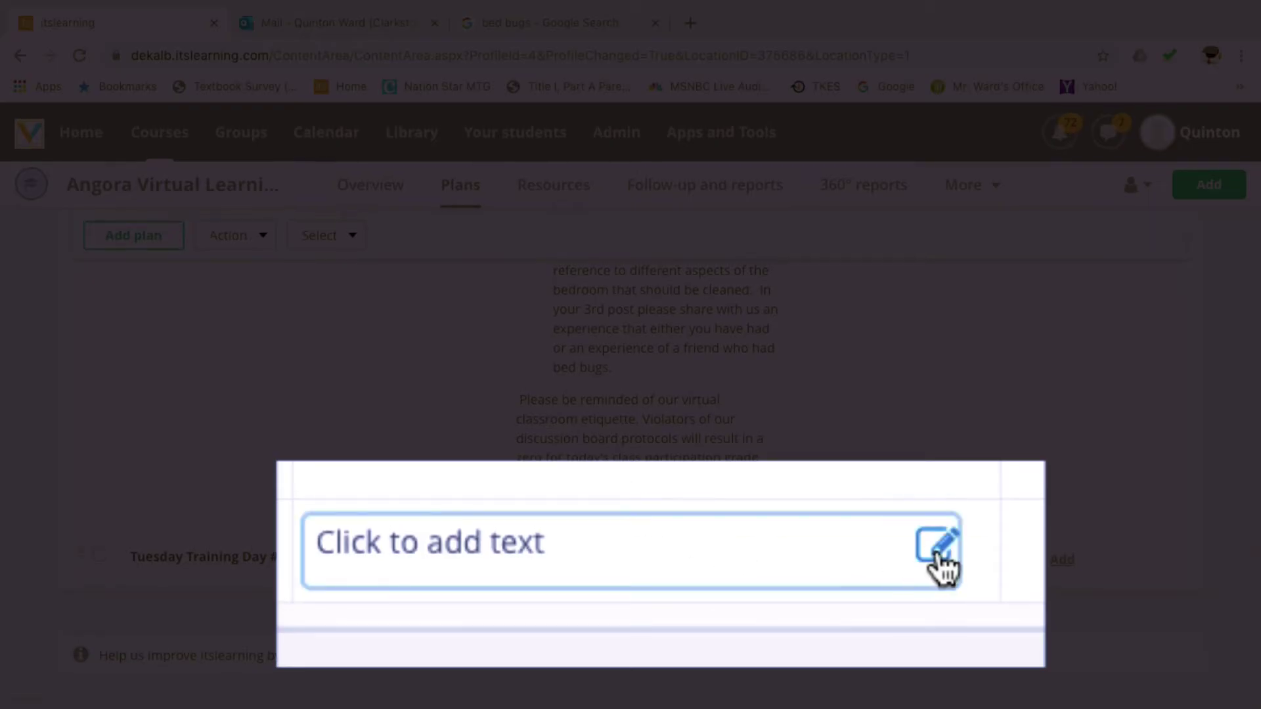
{"action": "left_click", "coordinate": [776, 557]}
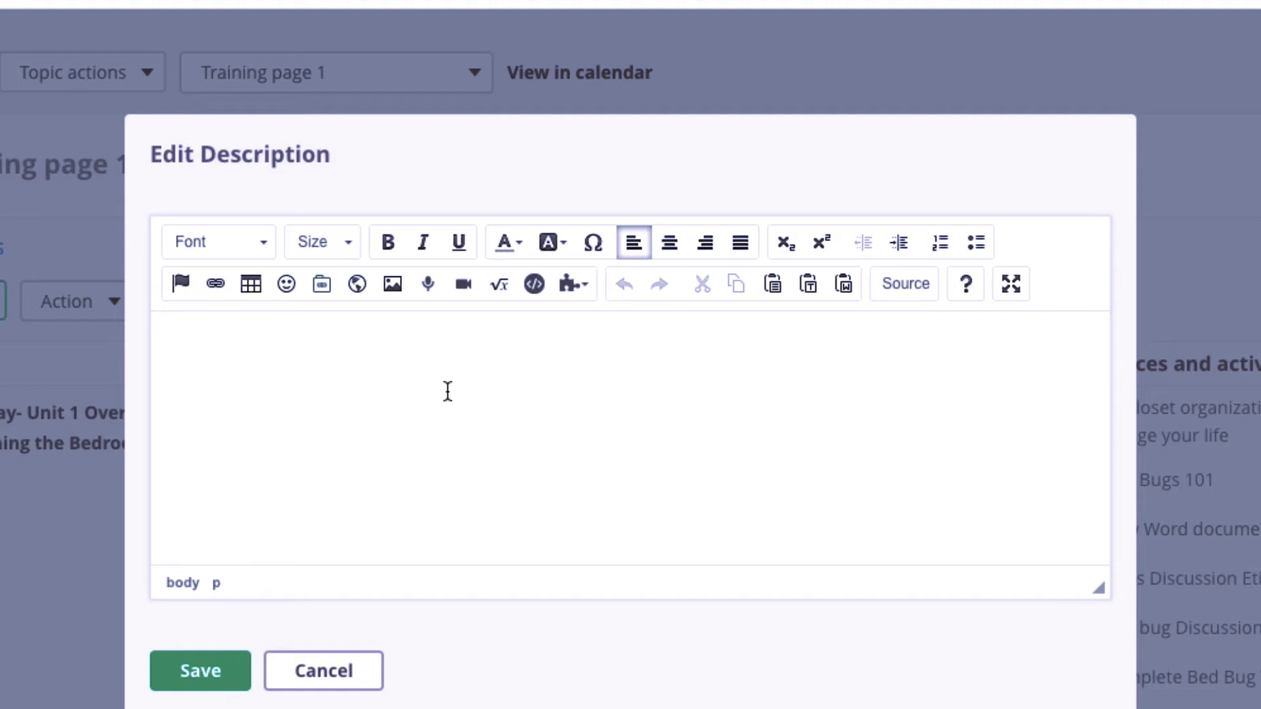
{"action": "key", "text": "ctrl+v"}
Step: Review the pasted description's Learning Target, Success Criteria, Instruction and Today's task sections
{"action": "scroll", "coordinate": [396, 321], "scroll_direction": "up", "scroll_amount": 5}
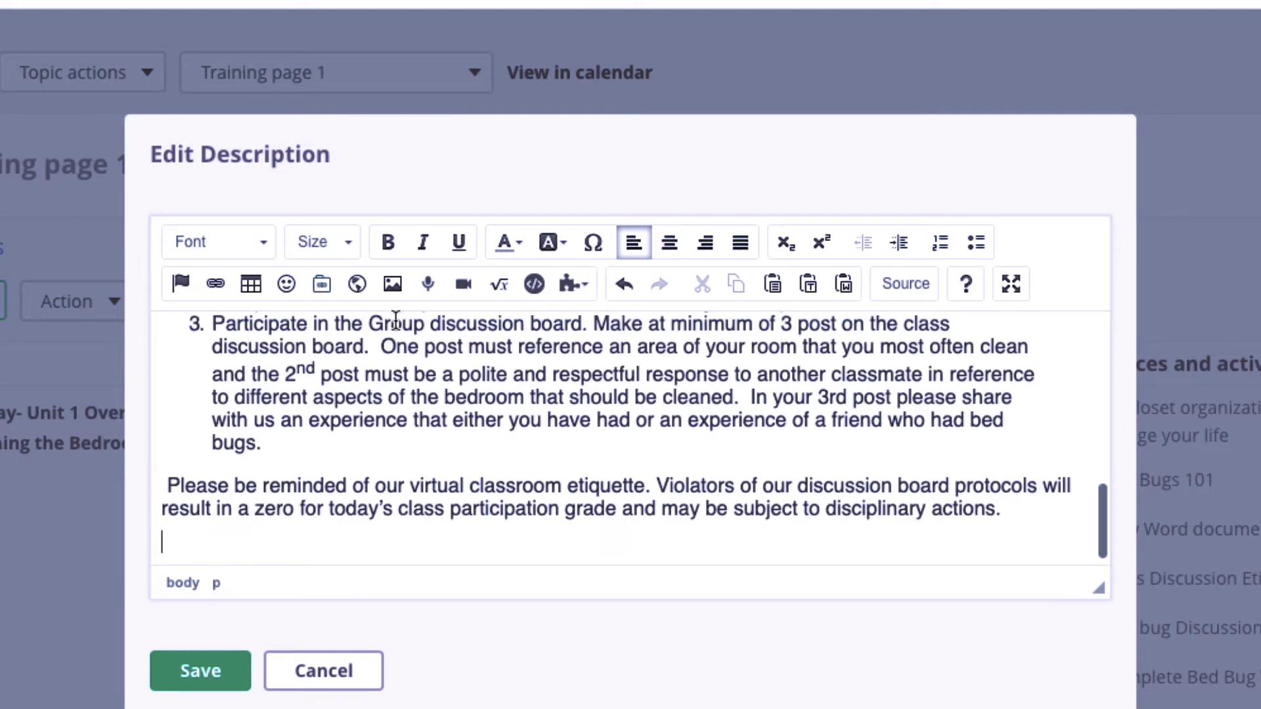
{"action": "scroll", "coordinate": [396, 320], "scroll_direction": "up", "scroll_amount": 3}
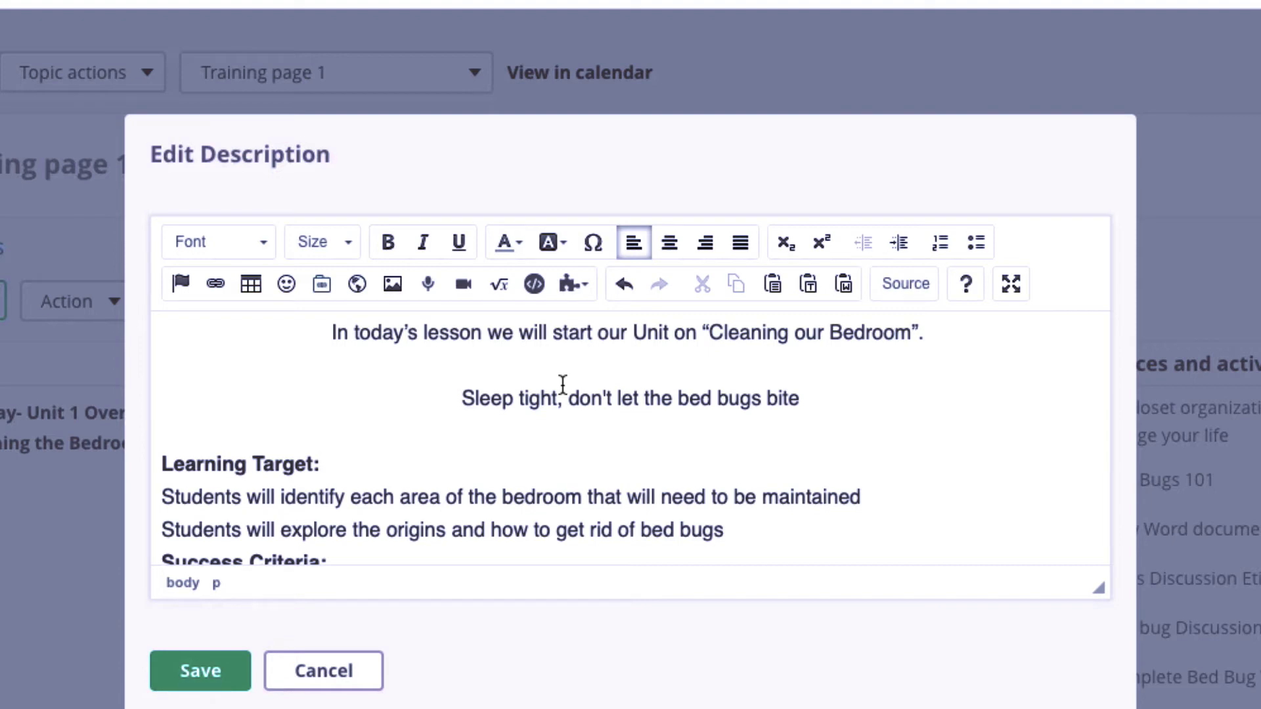
{"action": "scroll", "coordinate": [563, 384], "scroll_direction": "down", "scroll_amount": 2}
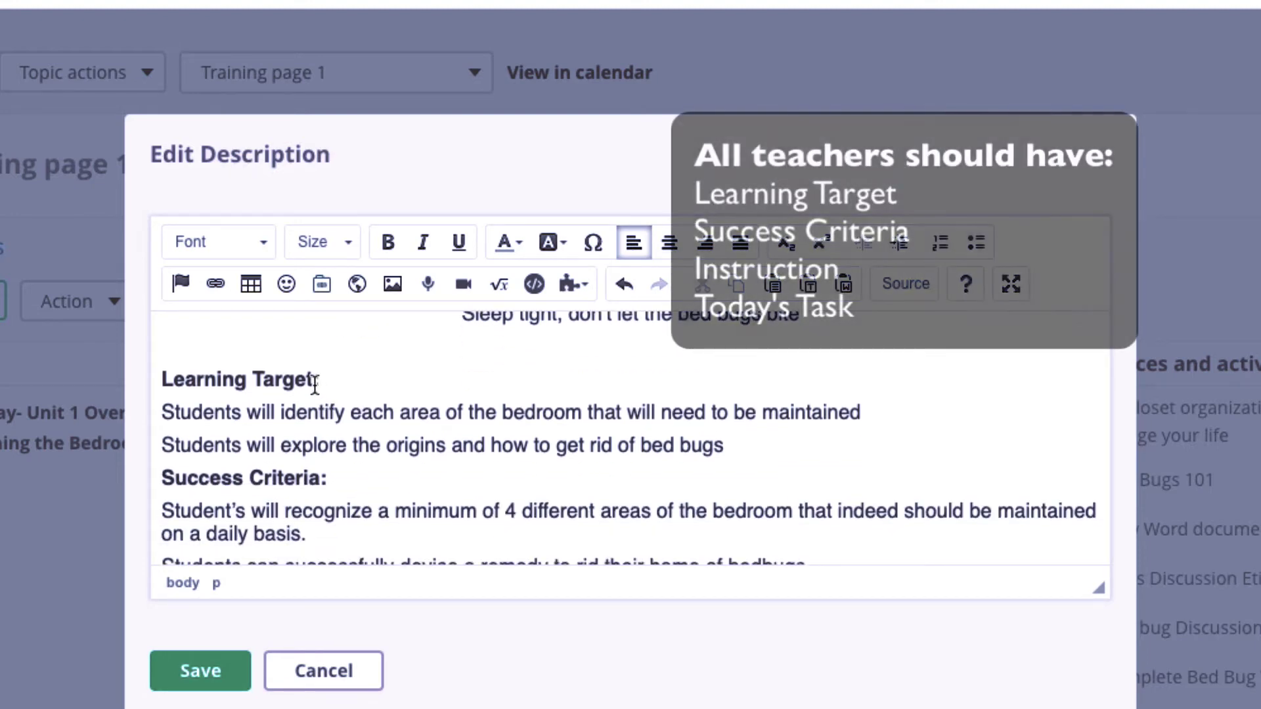
{"action": "scroll", "coordinate": [321, 447], "scroll_direction": "down", "scroll_amount": 2}
{"action": "scroll", "coordinate": [320, 444], "scroll_direction": "down", "scroll_amount": 2}
{"action": "scroll", "coordinate": [323, 448], "scroll_direction": "up", "scroll_amount": 2}
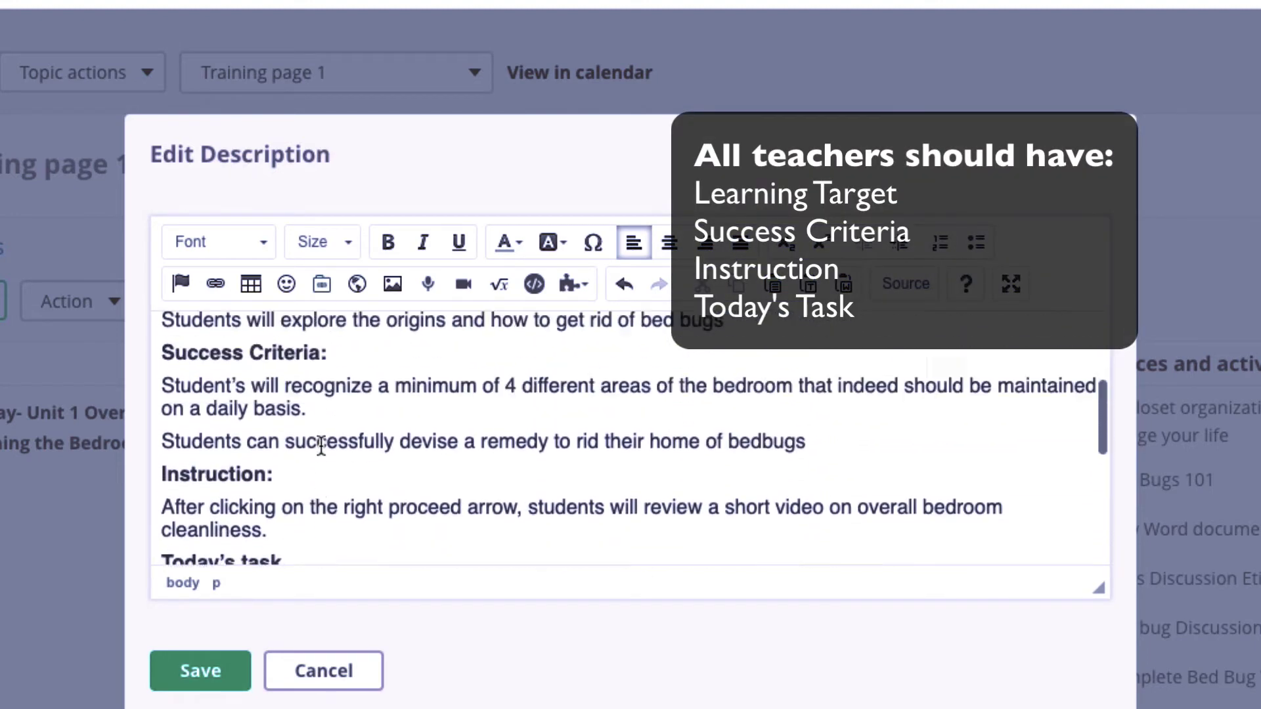
{"action": "scroll", "coordinate": [291, 484], "scroll_direction": "down", "scroll_amount": 2}
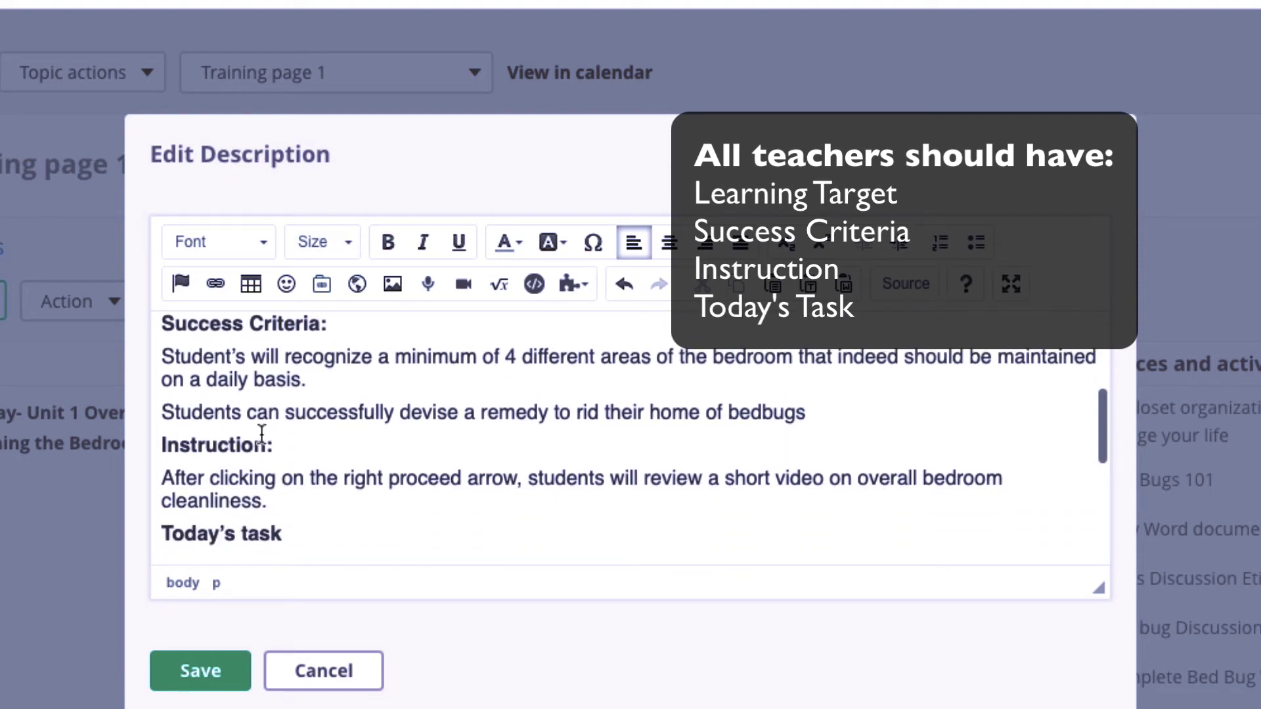
{"action": "scroll", "coordinate": [306, 497], "scroll_direction": "down", "scroll_amount": 3}
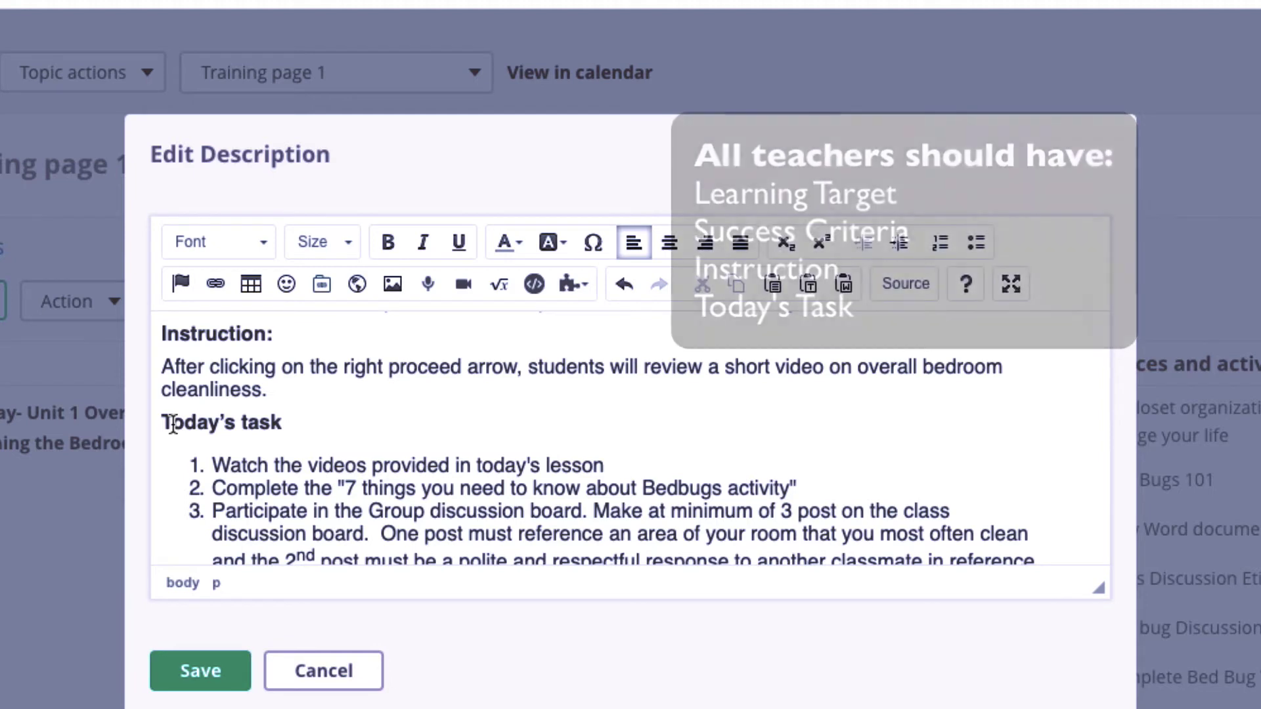
Step: Format the "Learning Target:" heading with red text and a yellow background
{"action": "scroll", "coordinate": [386, 433], "scroll_direction": "up", "scroll_amount": 8}
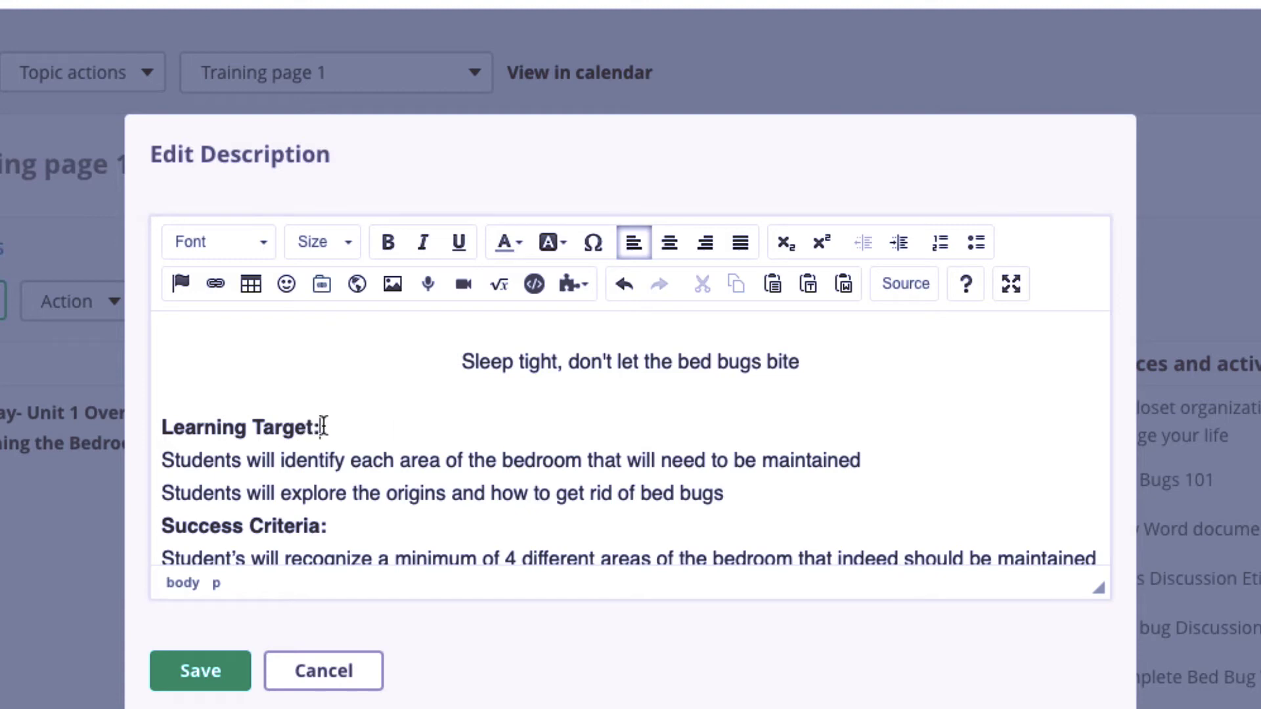
{"action": "left_click_drag", "start_coordinate": [323, 427], "coordinate": [156, 425]}
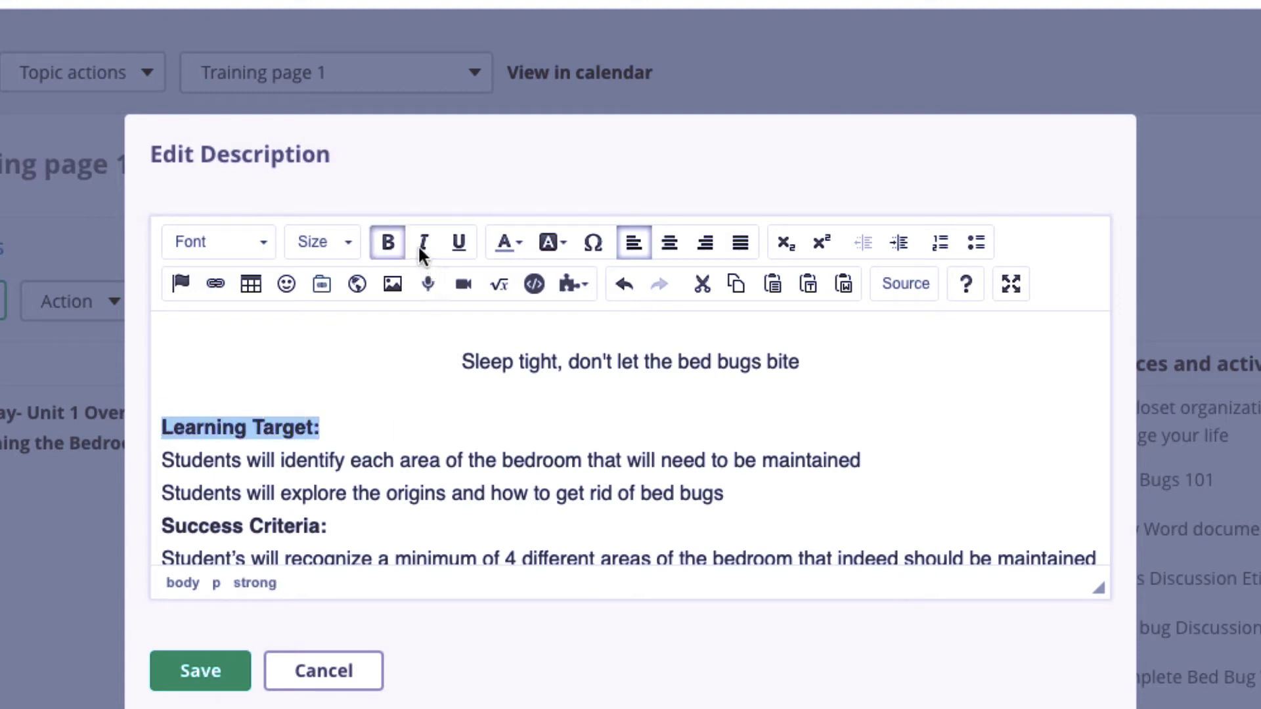
{"action": "left_click", "coordinate": [517, 245]}
{"action": "left_click", "coordinate": [503, 342]}
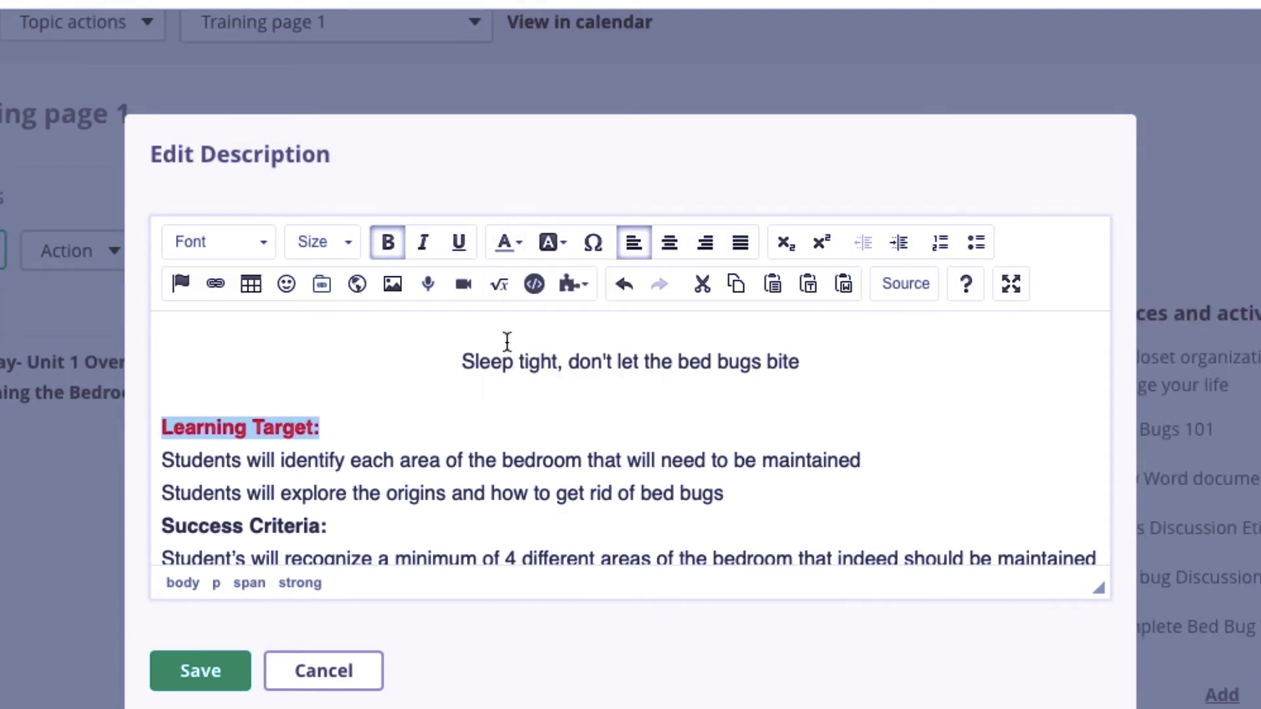
{"action": "left_click", "coordinate": [550, 245]}
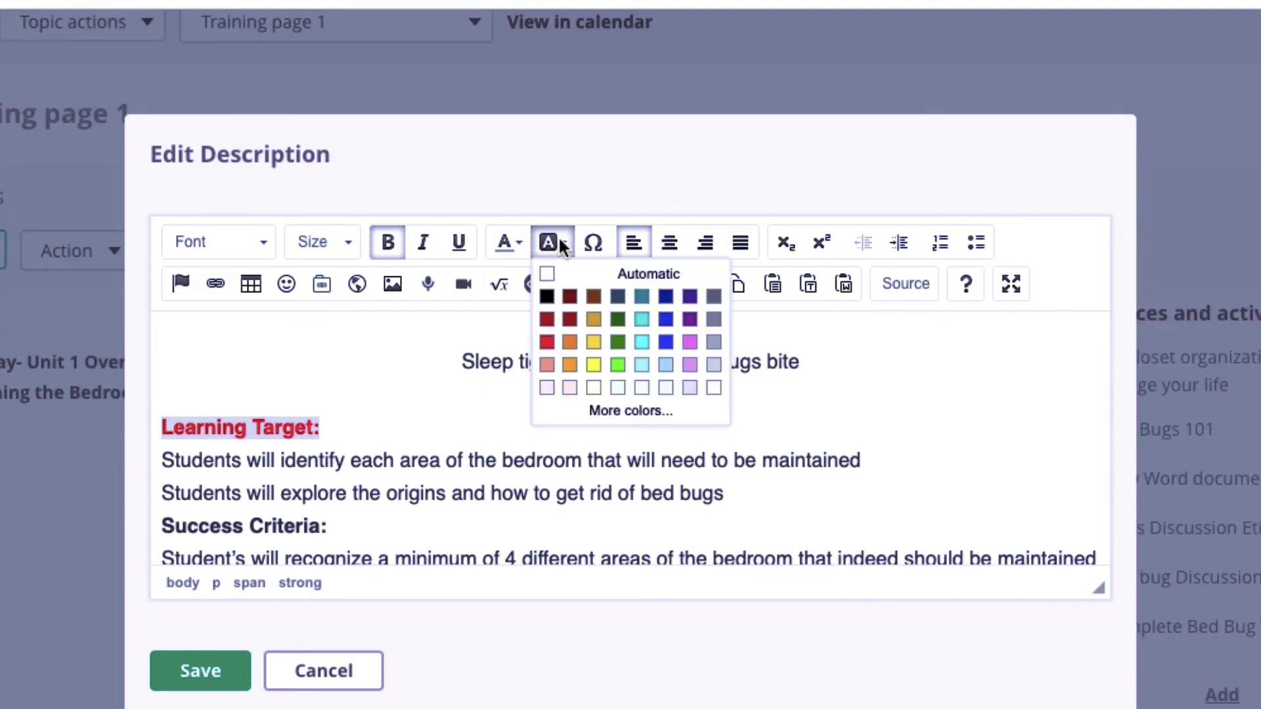
{"action": "left_click", "coordinate": [595, 364]}
{"action": "left_click", "coordinate": [380, 430]}
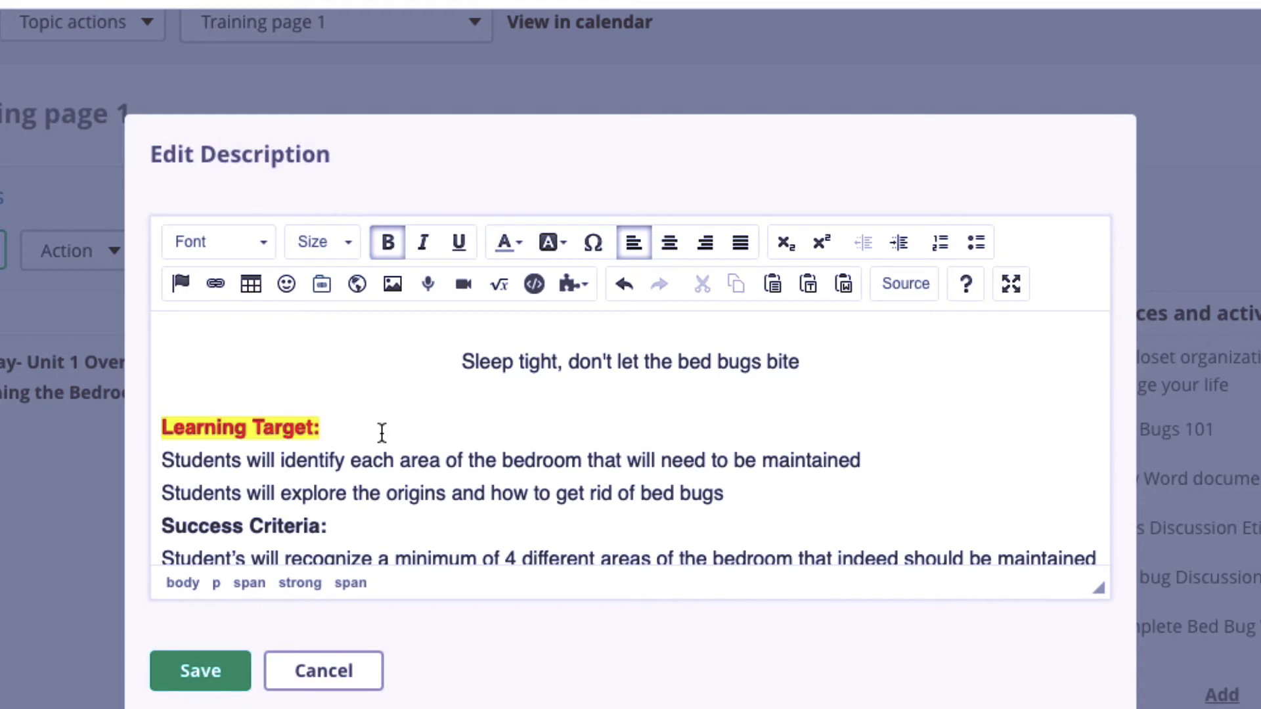
Step: Format the "Success Criteria:" heading with red text and a yellow background
{"action": "scroll", "coordinate": [382, 433], "scroll_direction": "down", "scroll_amount": 3}
{"action": "left_click_drag", "start_coordinate": [330, 350], "coordinate": [167, 343]}
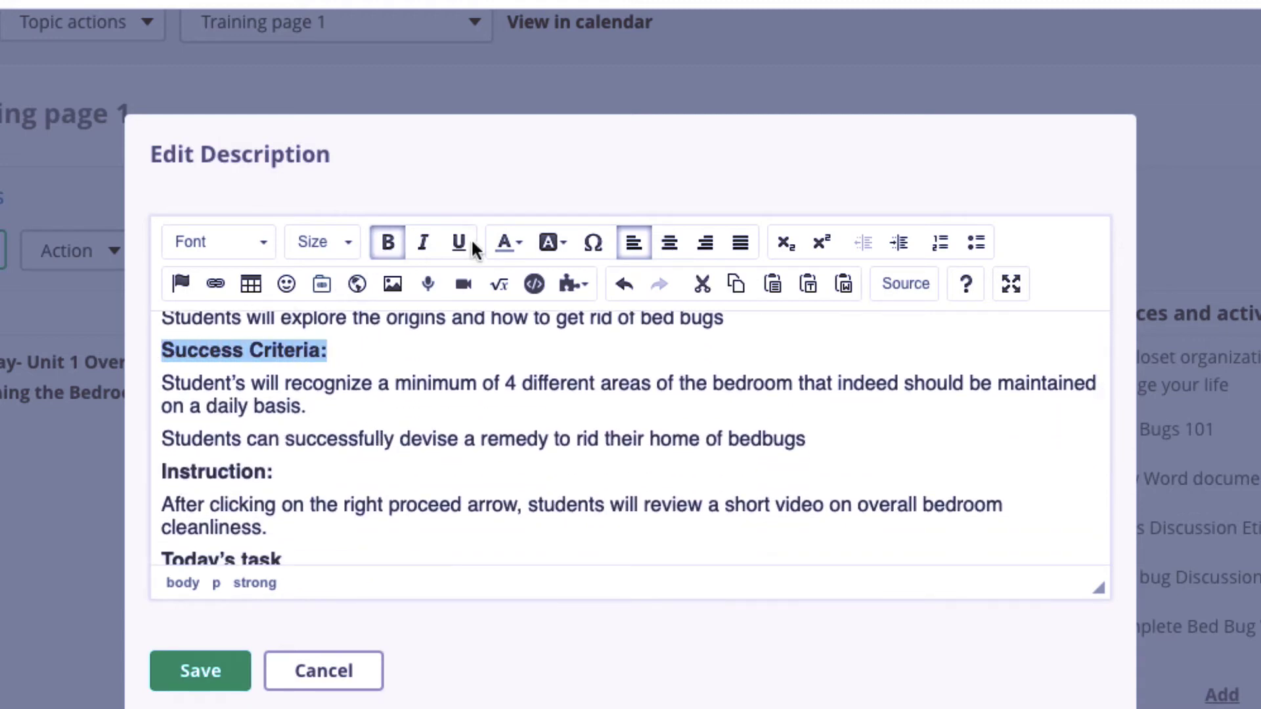
{"action": "left_click", "coordinate": [513, 246]}
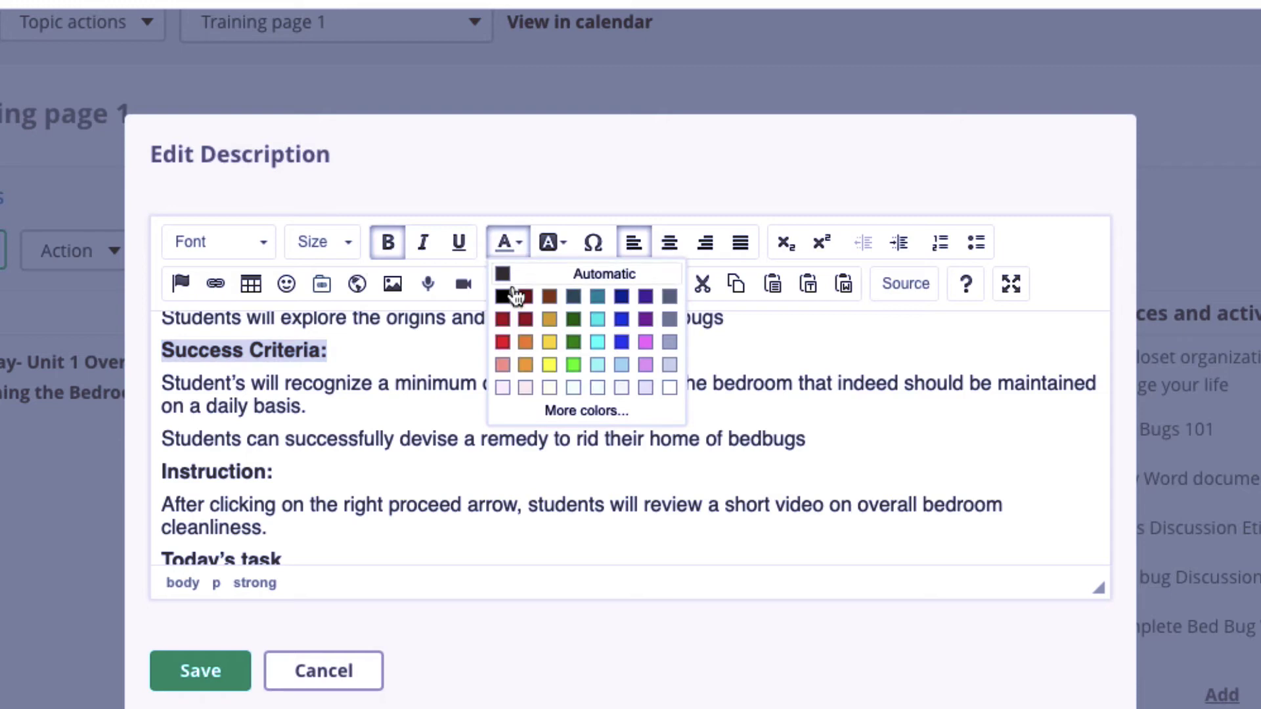
{"action": "left_click", "coordinate": [502, 342]}
{"action": "left_click", "coordinate": [554, 242]}
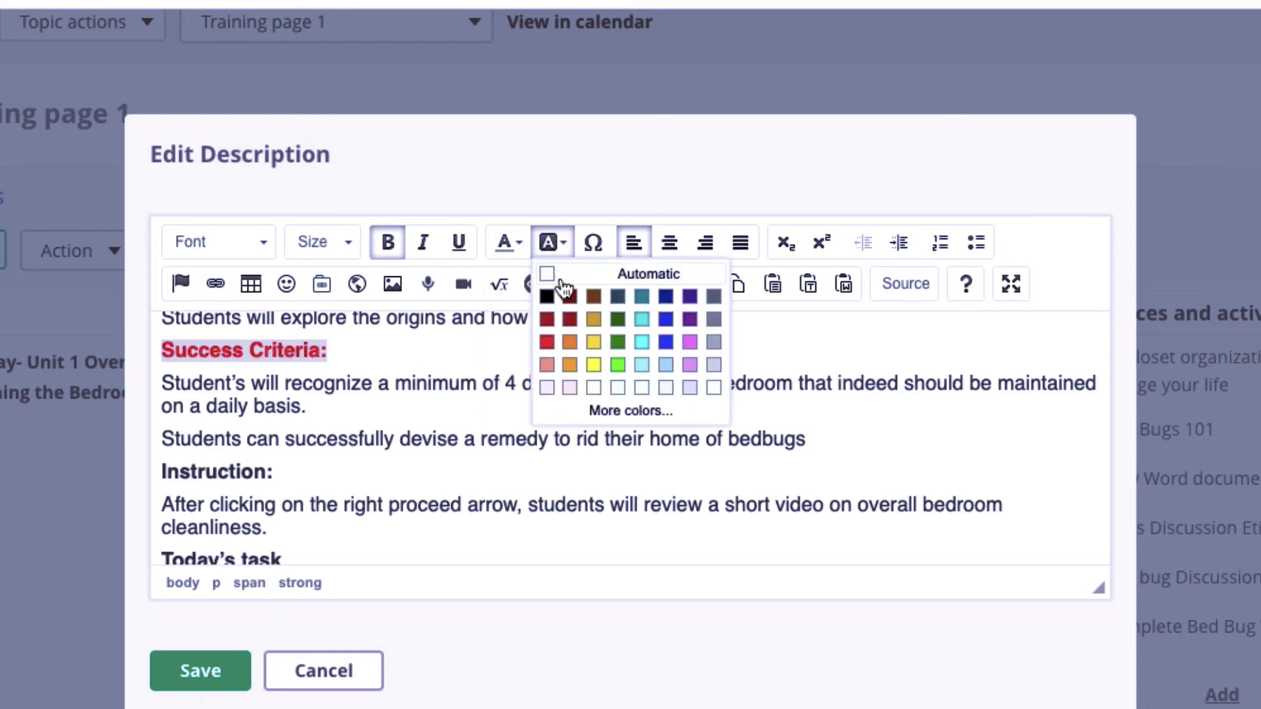
{"action": "left_click", "coordinate": [593, 356]}
{"action": "left_click", "coordinate": [405, 408]}
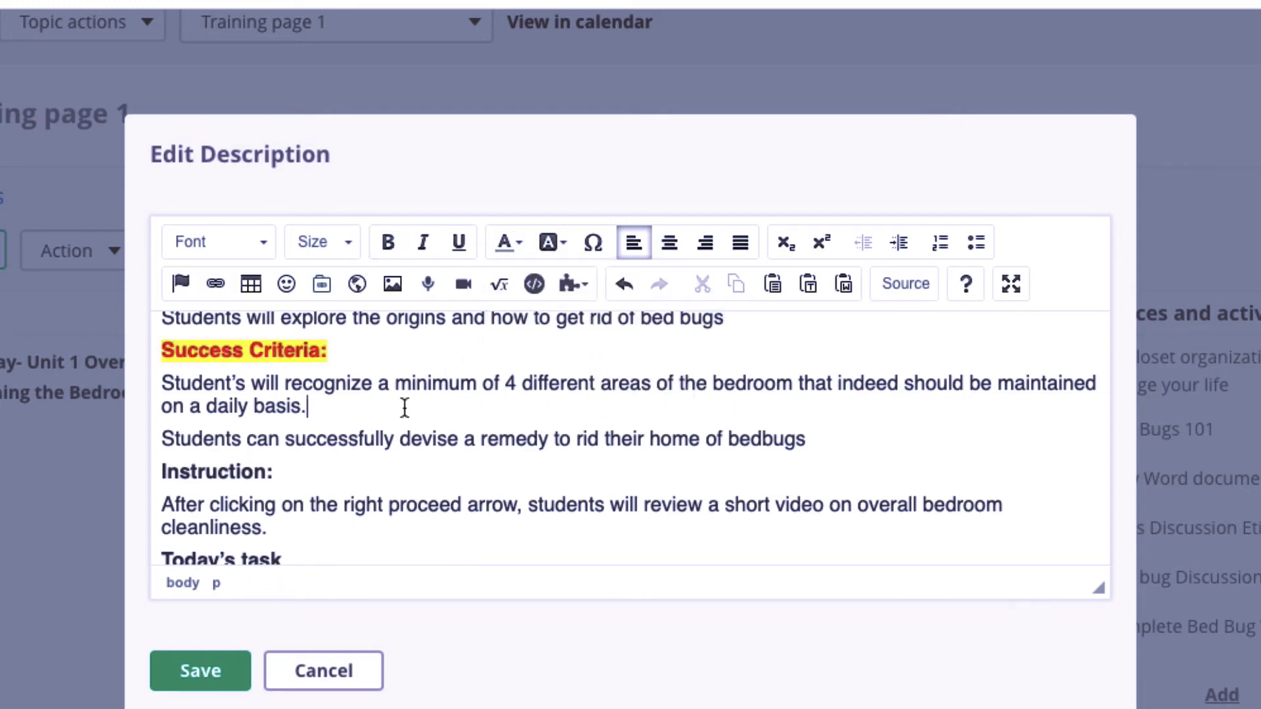
Step: Format the "Instruction:" heading with red text and a yellow background
{"action": "scroll", "coordinate": [402, 407], "scroll_direction": "down", "scroll_amount": 2}
{"action": "left_click_drag", "start_coordinate": [275, 379], "coordinate": [161, 379]}
{"action": "left_click", "coordinate": [513, 242]}
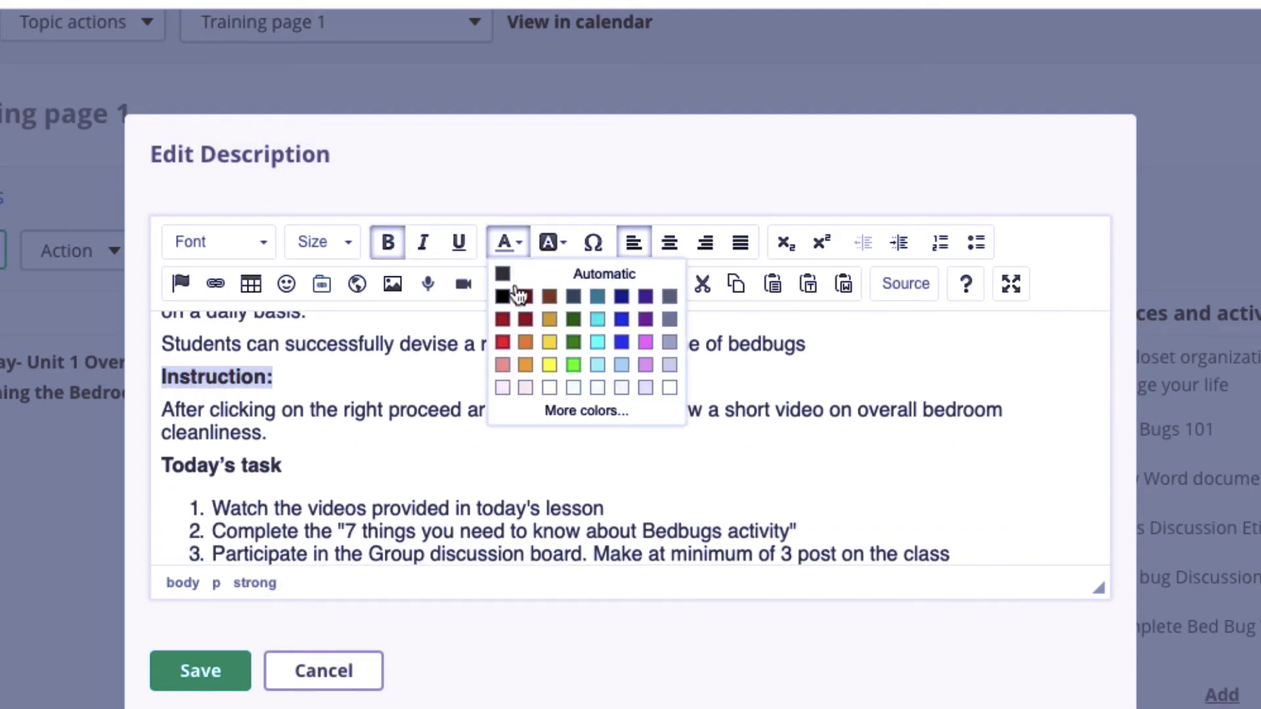
{"action": "left_click", "coordinate": [507, 361]}
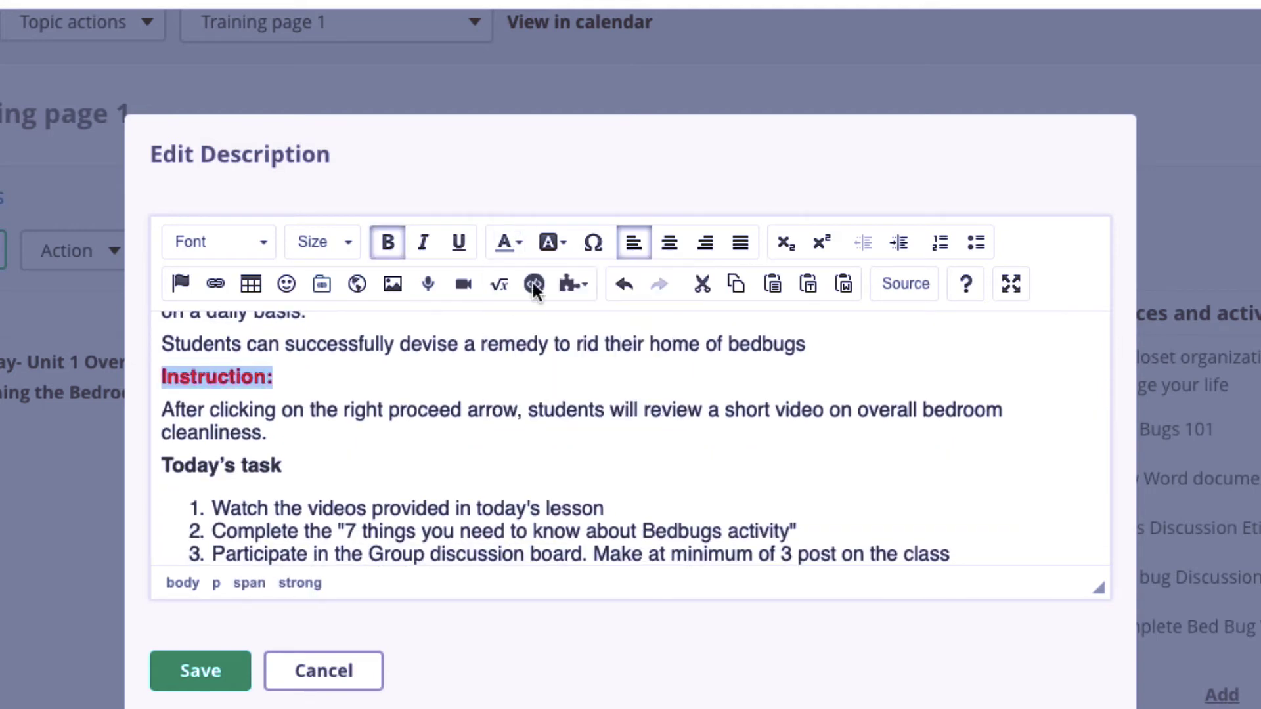
{"action": "left_click", "coordinate": [560, 243]}
{"action": "left_click", "coordinate": [594, 368]}
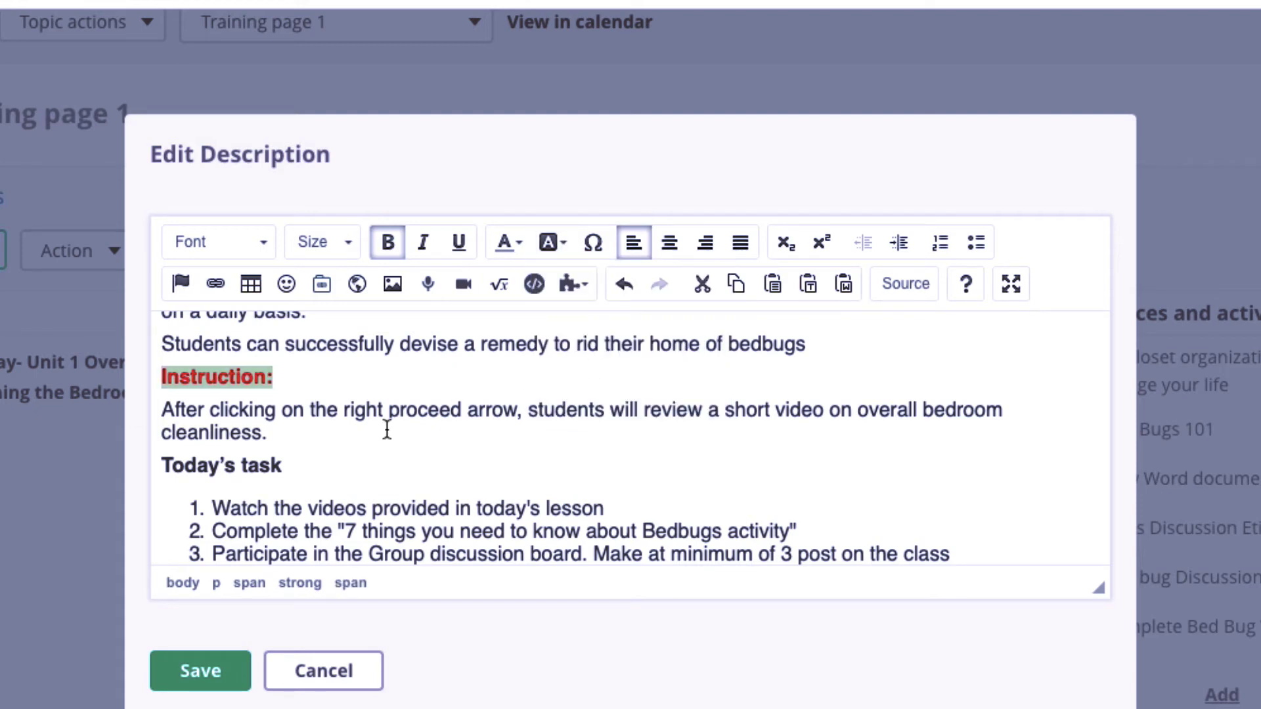
{"action": "left_click", "coordinate": [388, 430]}
Step: Format the "Today's task" heading with red text and a yellow background, and check the rest of the description
{"action": "left_click_drag", "start_coordinate": [293, 465], "coordinate": [139, 460]}
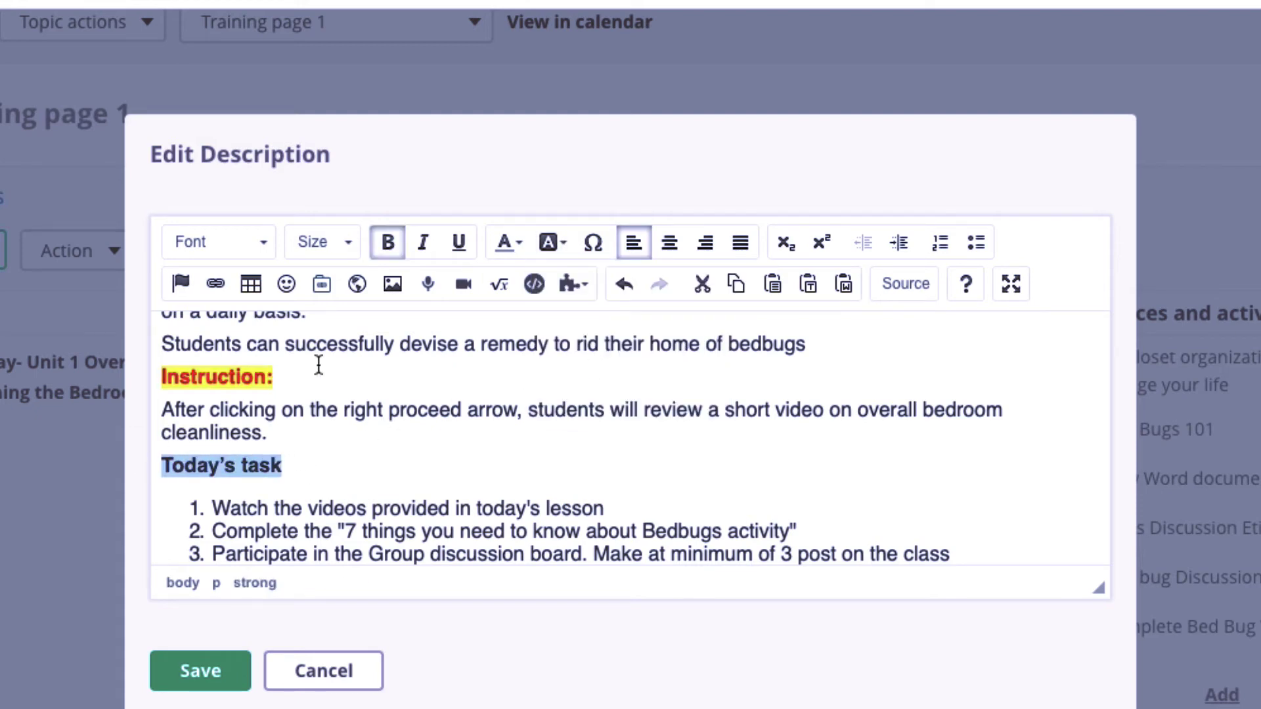
{"action": "left_click", "coordinate": [504, 243]}
{"action": "left_click", "coordinate": [502, 348]}
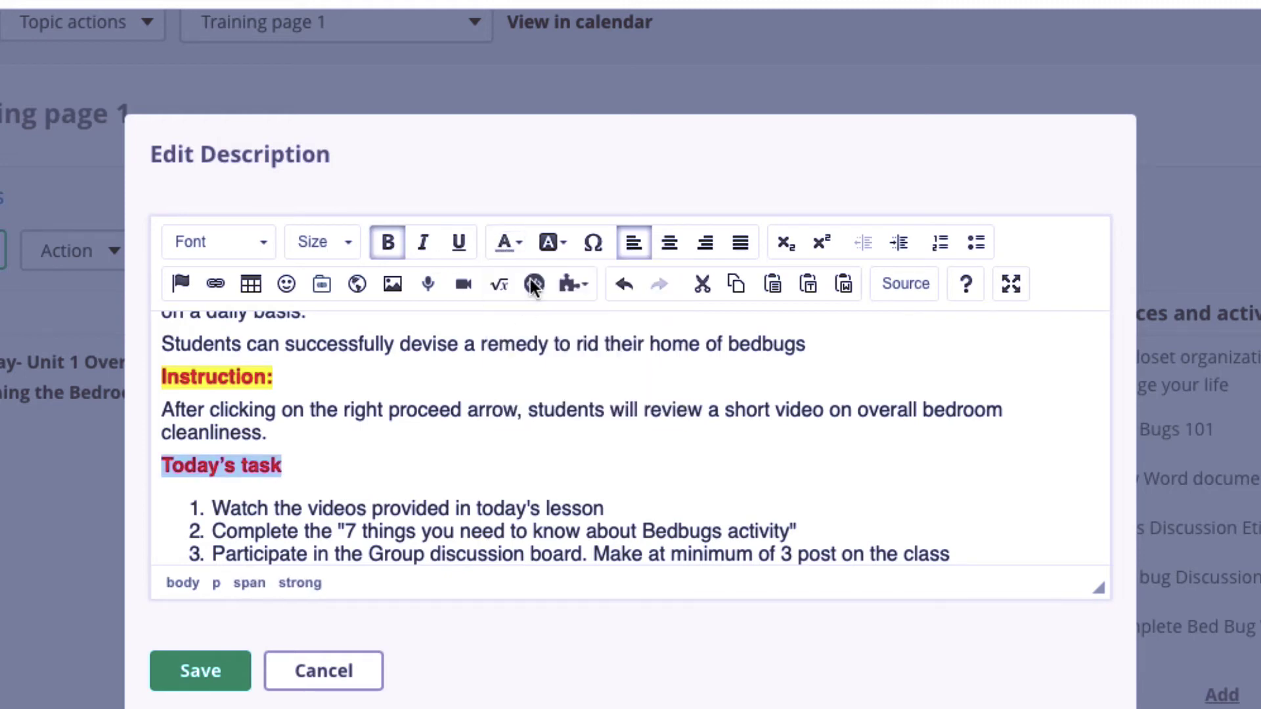
{"action": "left_click", "coordinate": [560, 243]}
{"action": "left_click", "coordinate": [591, 358]}
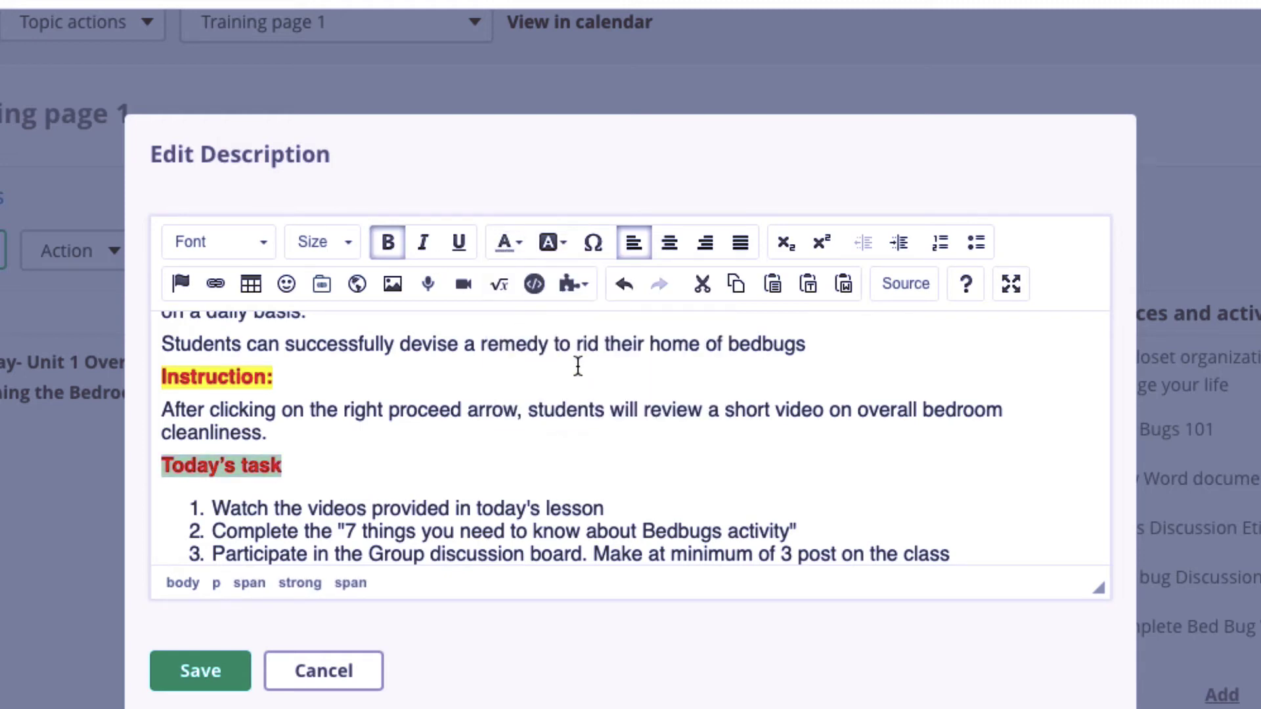
{"action": "left_click", "coordinate": [517, 390]}
{"action": "scroll", "coordinate": [517, 390], "scroll_direction": "down", "scroll_amount": 5}
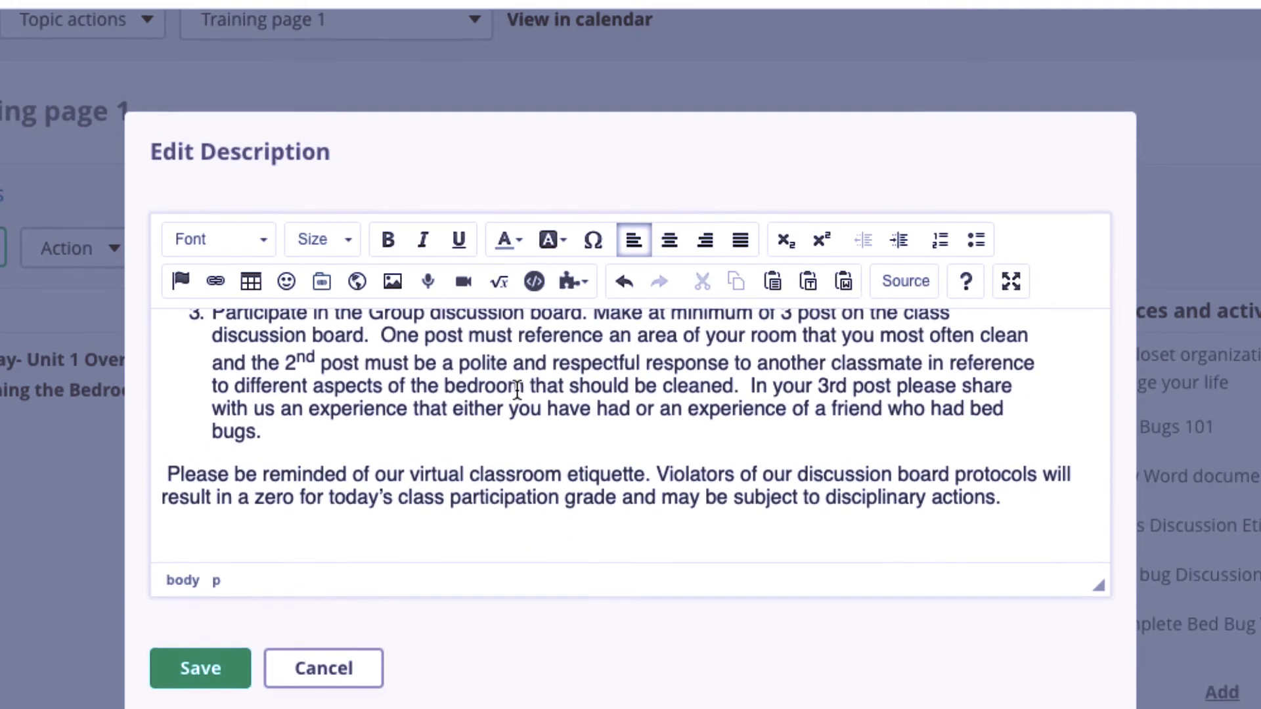
{"action": "scroll", "coordinate": [517, 391], "scroll_direction": "up", "scroll_amount": 10}
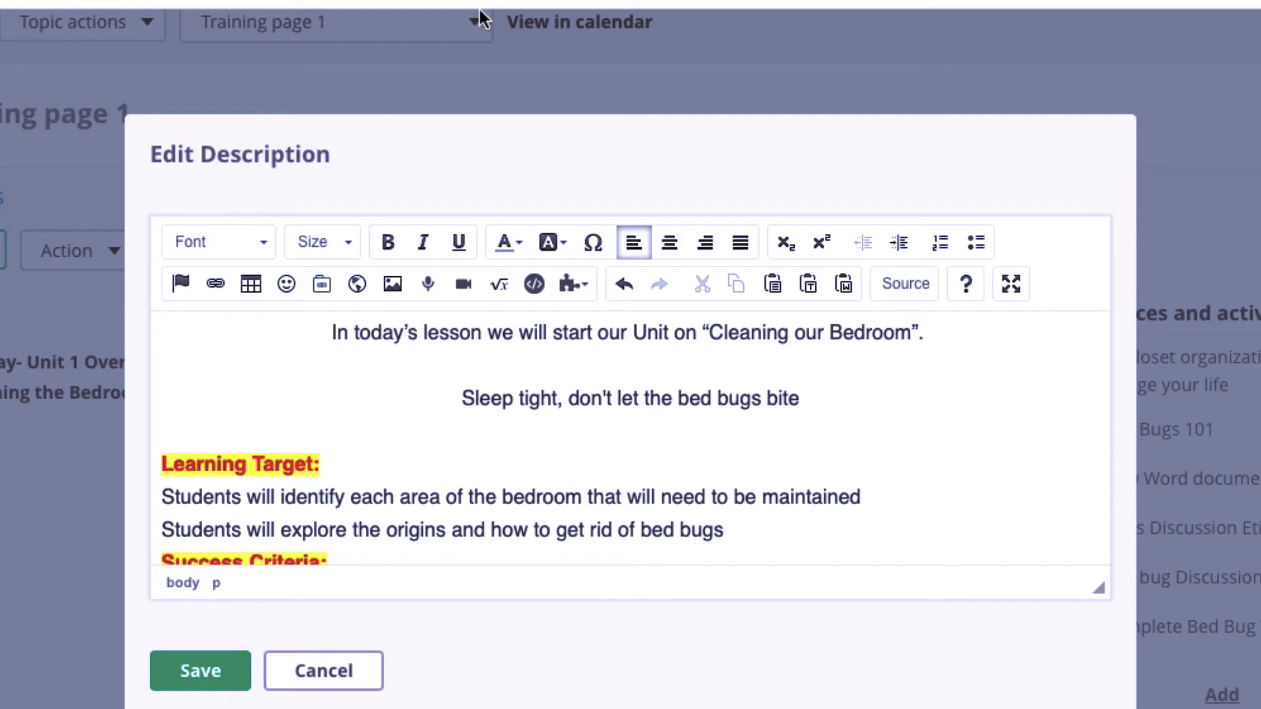
Step: Switch to the Google browser tab and search Google Images for "bed bugs"
{"action": "left_click", "coordinate": [530, 25]}
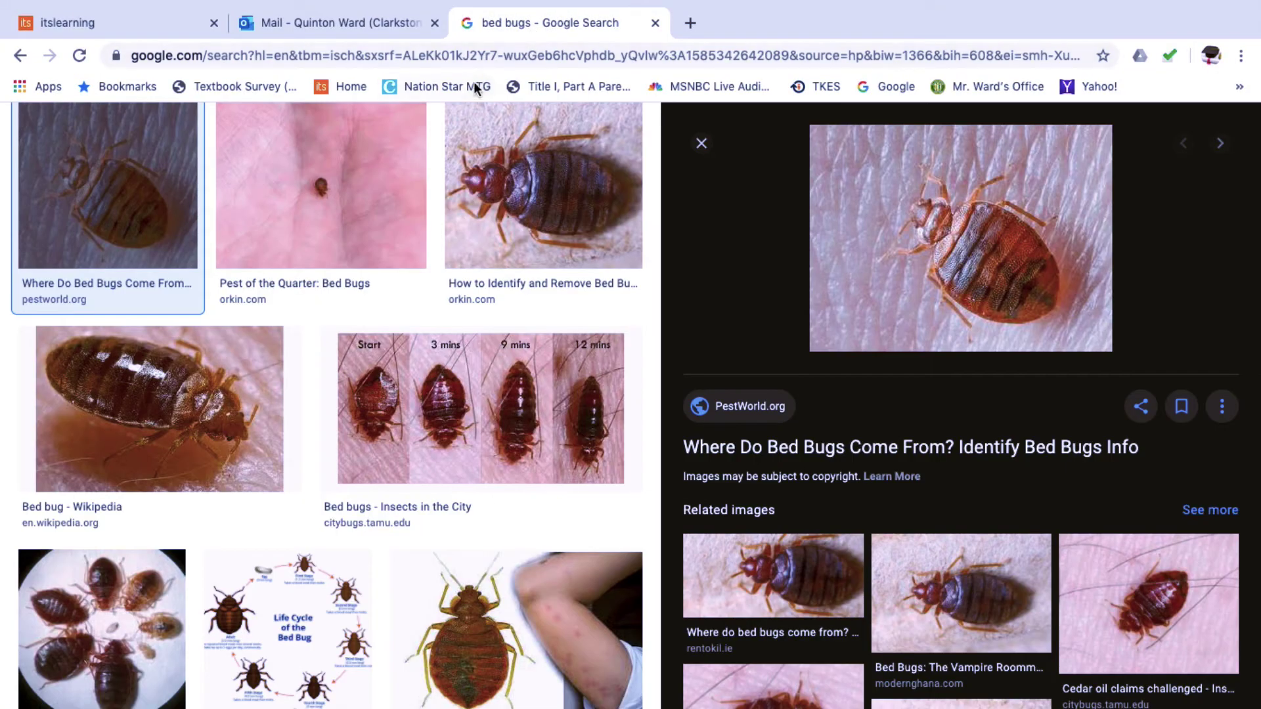
{"action": "left_click", "coordinate": [78, 55]}
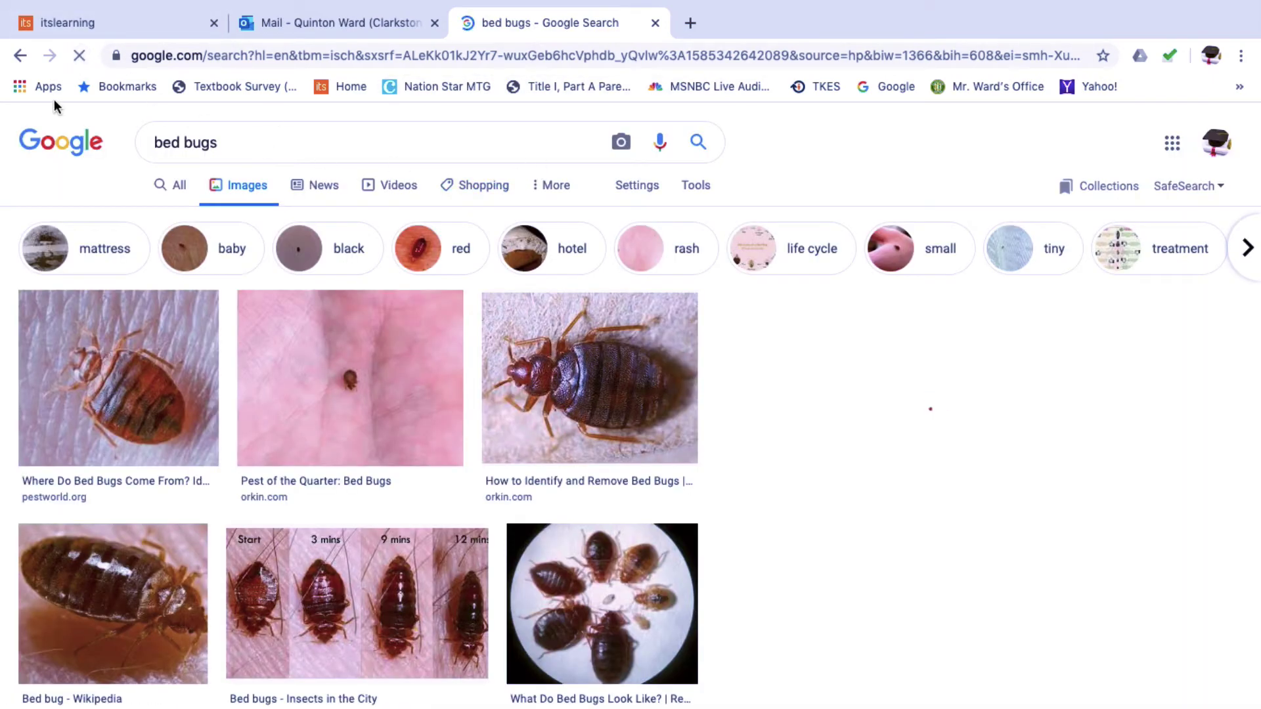
{"action": "left_click", "coordinate": [49, 139]}
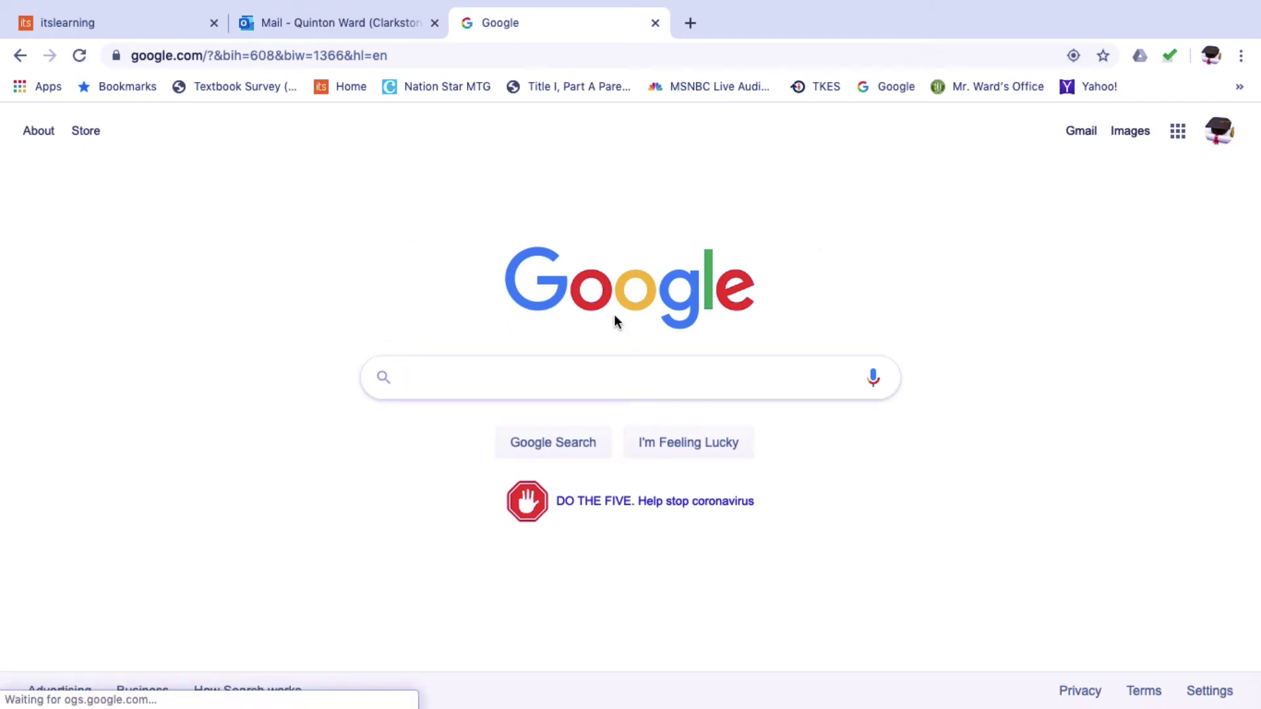
{"action": "left_click", "coordinate": [1128, 139]}
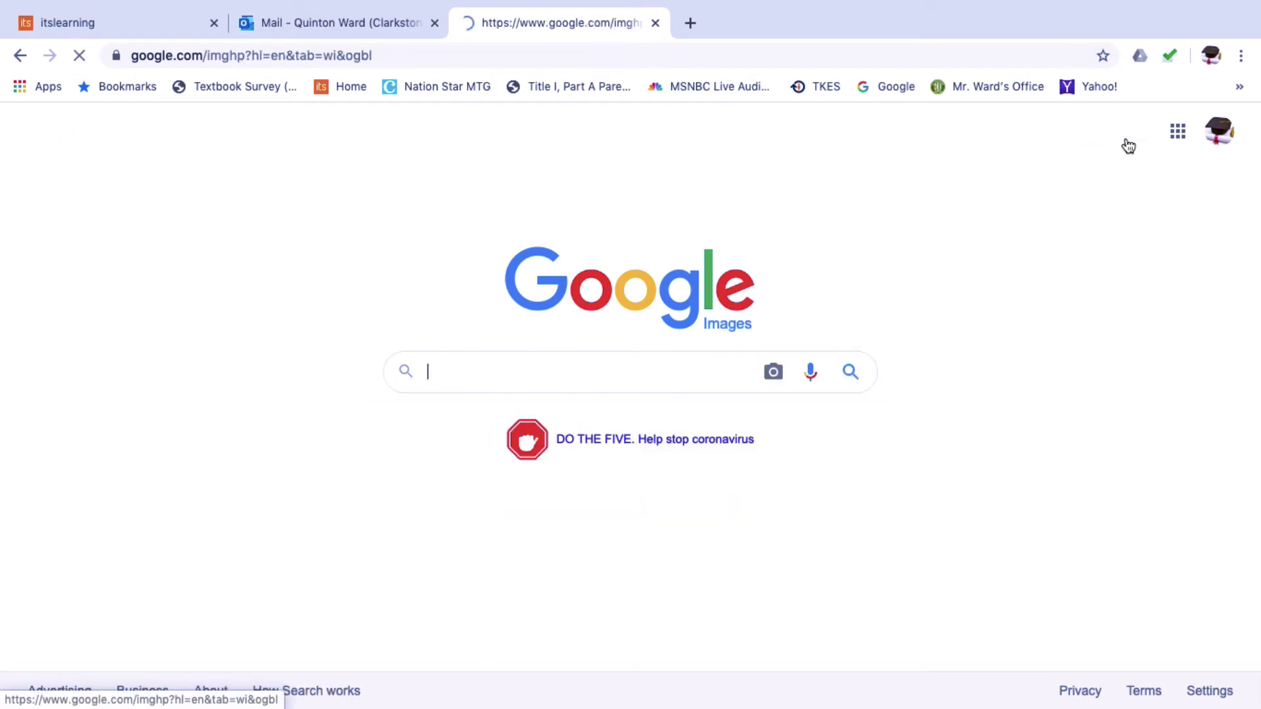
{"action": "left_click", "coordinate": [564, 365]}
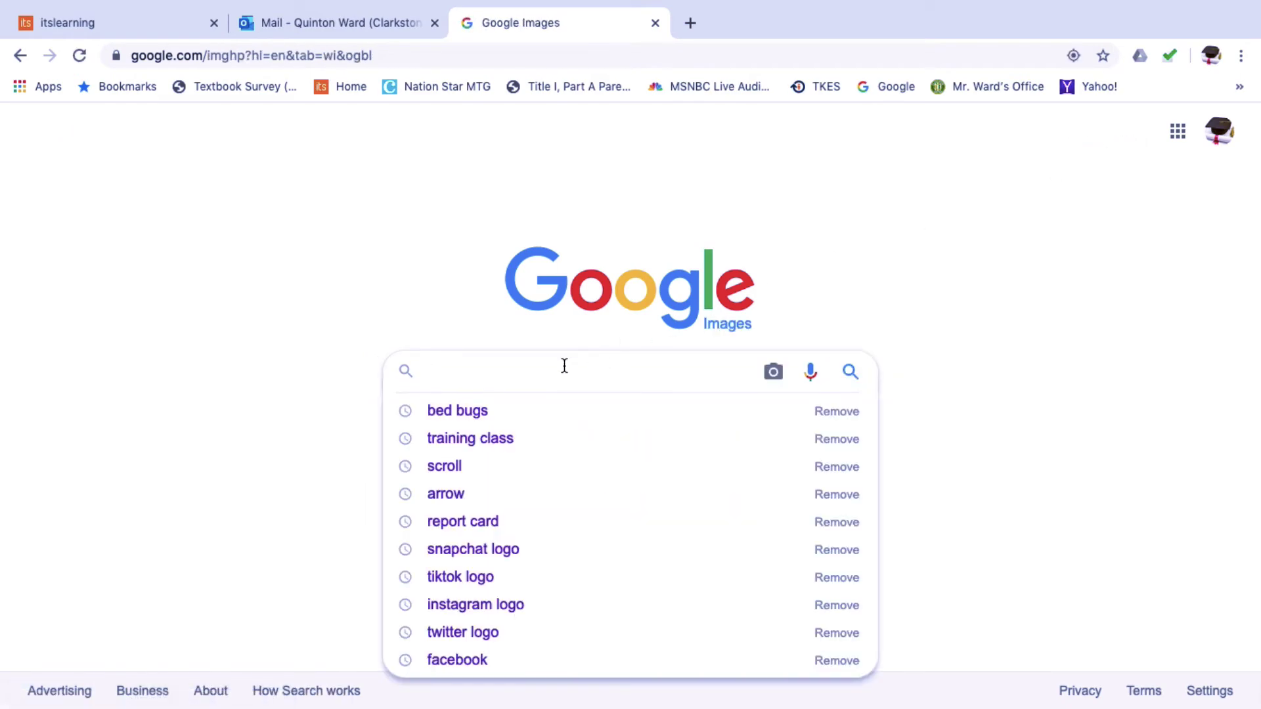
{"action": "left_click", "coordinate": [495, 410]}
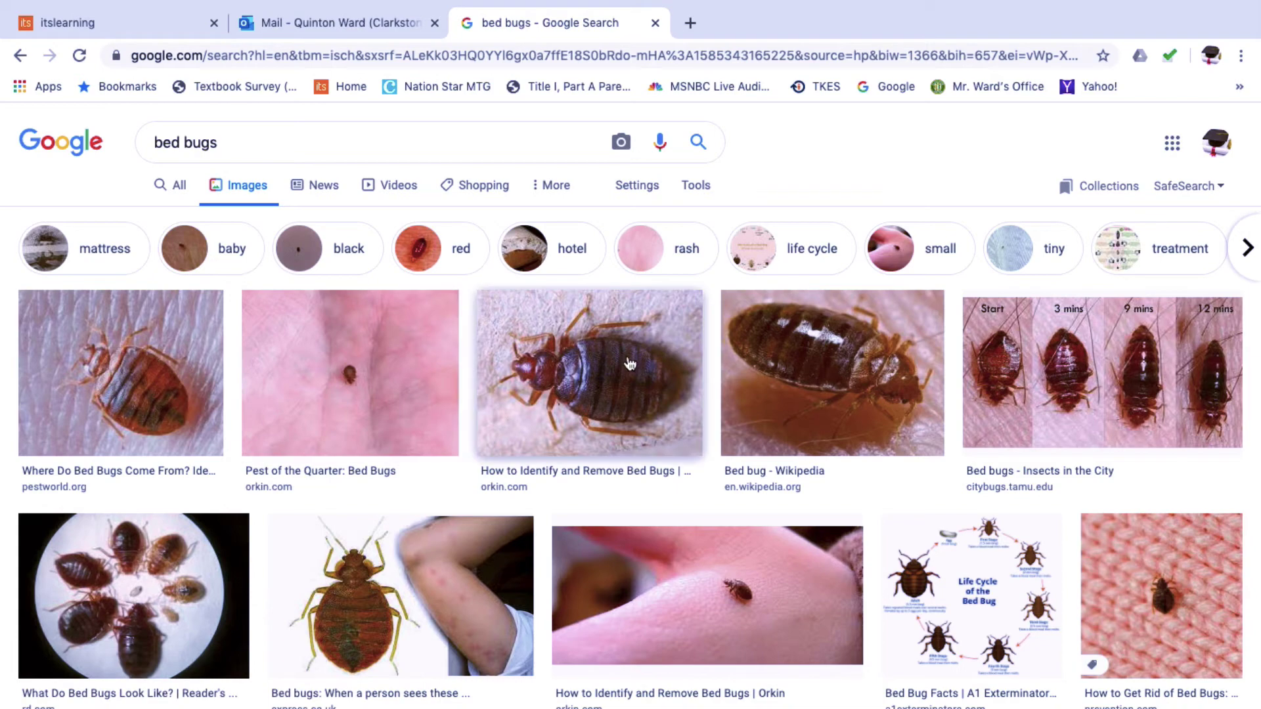
Step: Save the Orkin "How to Identify and Remove Bed Bugs" picture to Downloads as JPEG image "bedbugs-howserious-l (1)"
{"action": "left_click", "coordinate": [578, 375]}
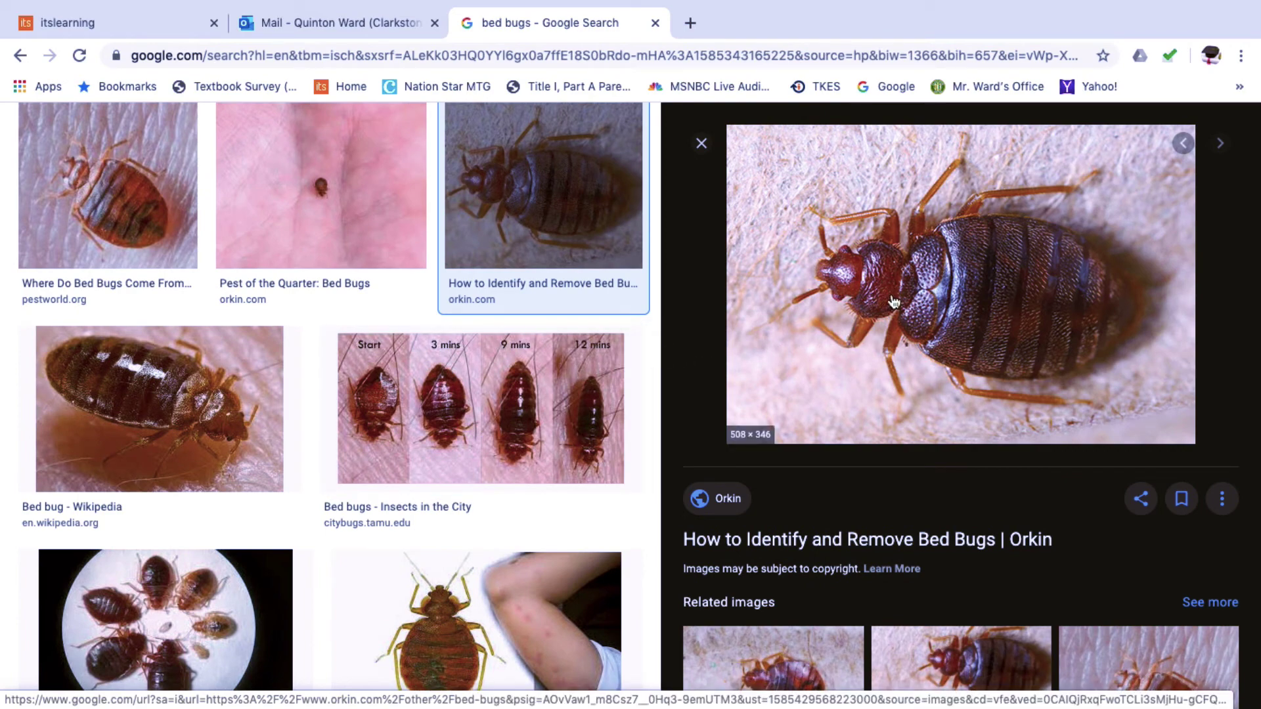
{"action": "right_click", "coordinate": [795, 177]}
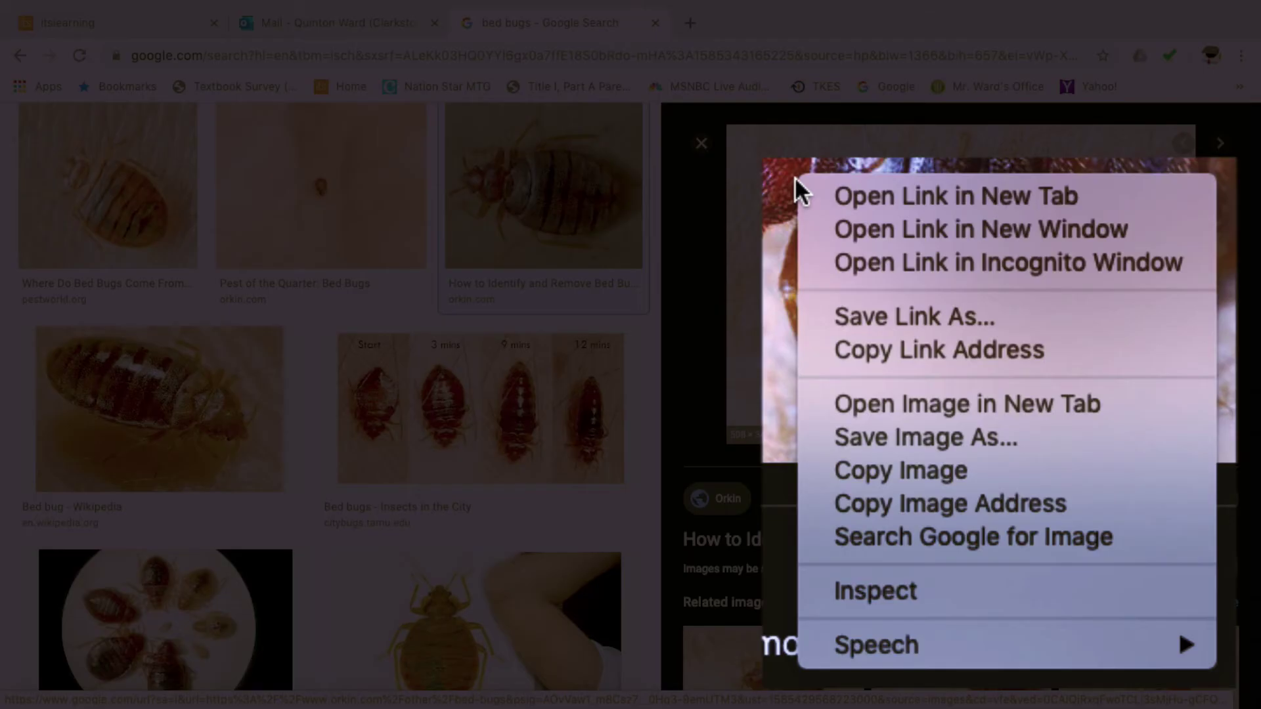
{"action": "left_click", "coordinate": [861, 438]}
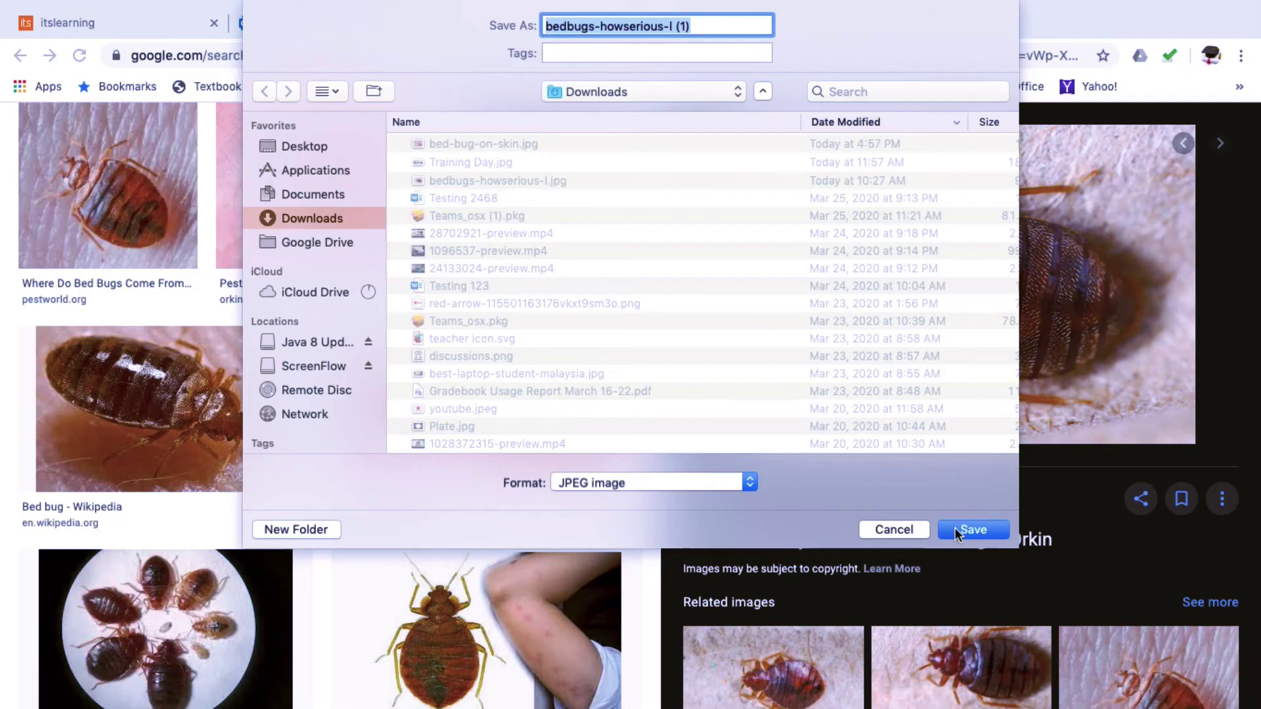
{"action": "left_click", "coordinate": [1036, 664]}
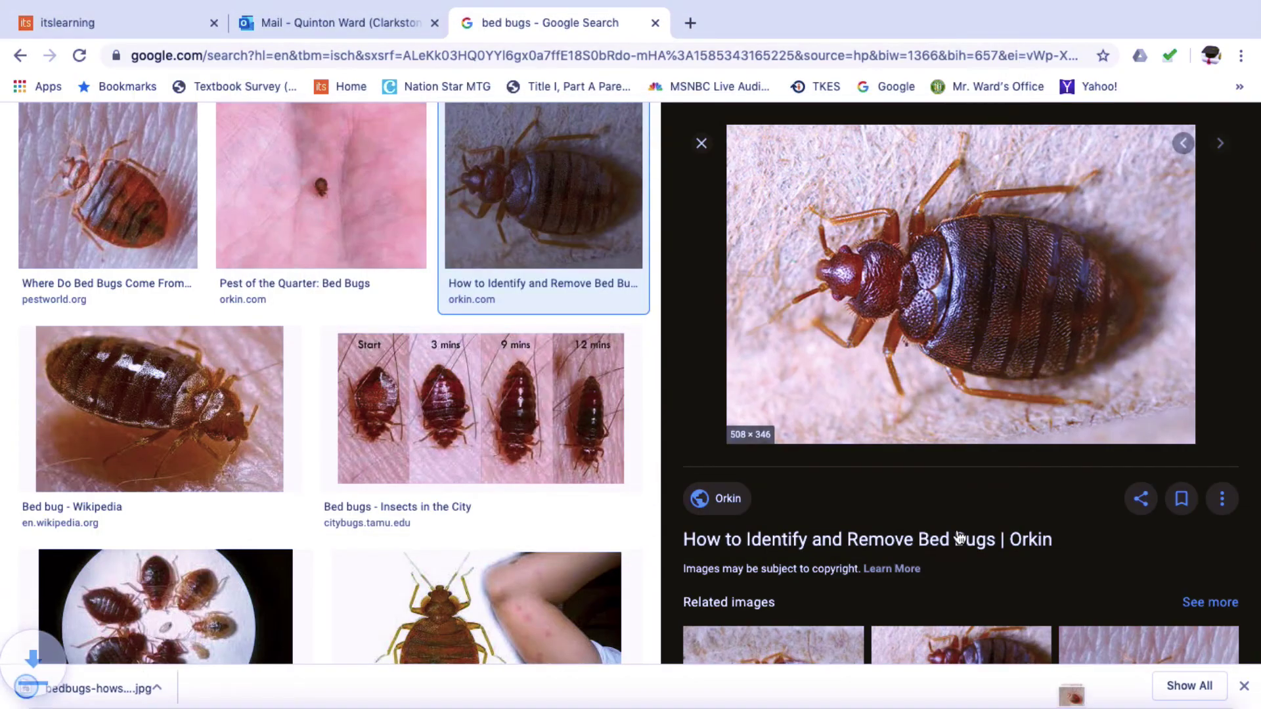
Step: Back in itslearning, upload and insert "bedbugs-howserious-l (1).jpg" on the blank line above "Sleep tight, don't let the bed bugs bite", without text wrapping
{"action": "left_click", "coordinate": [159, 22]}
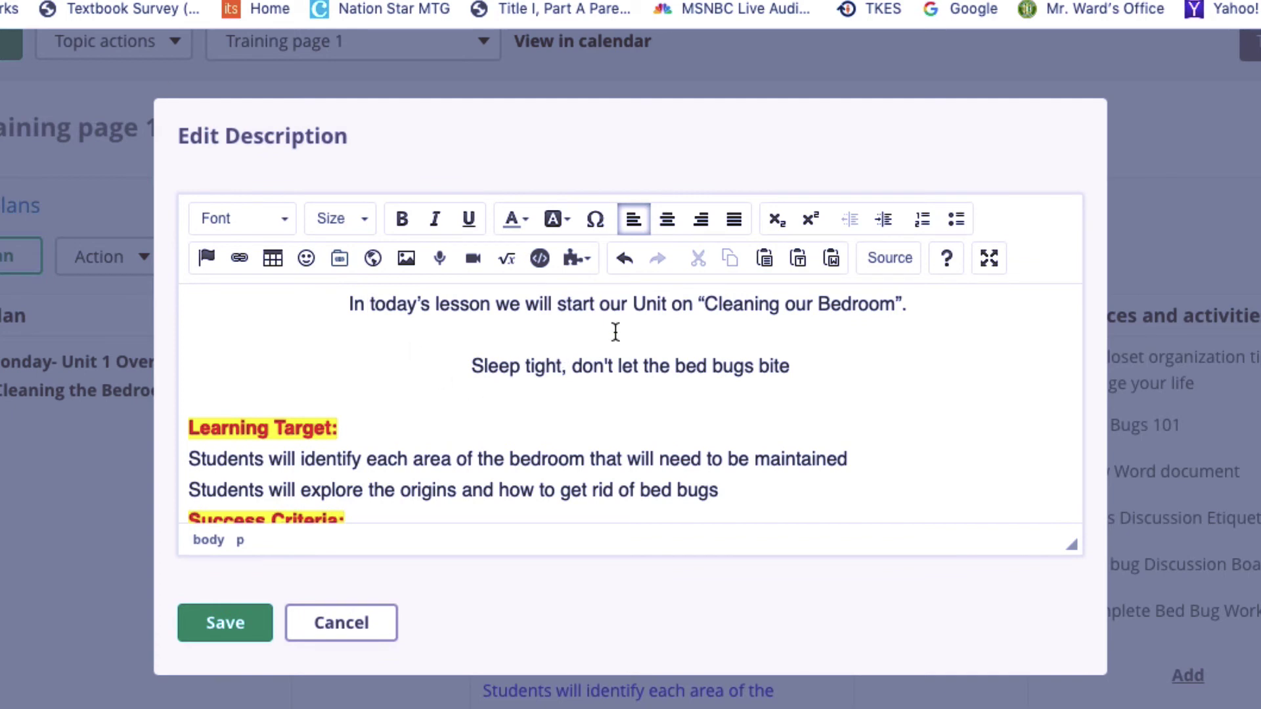
{"action": "left_click", "coordinate": [615, 332]}
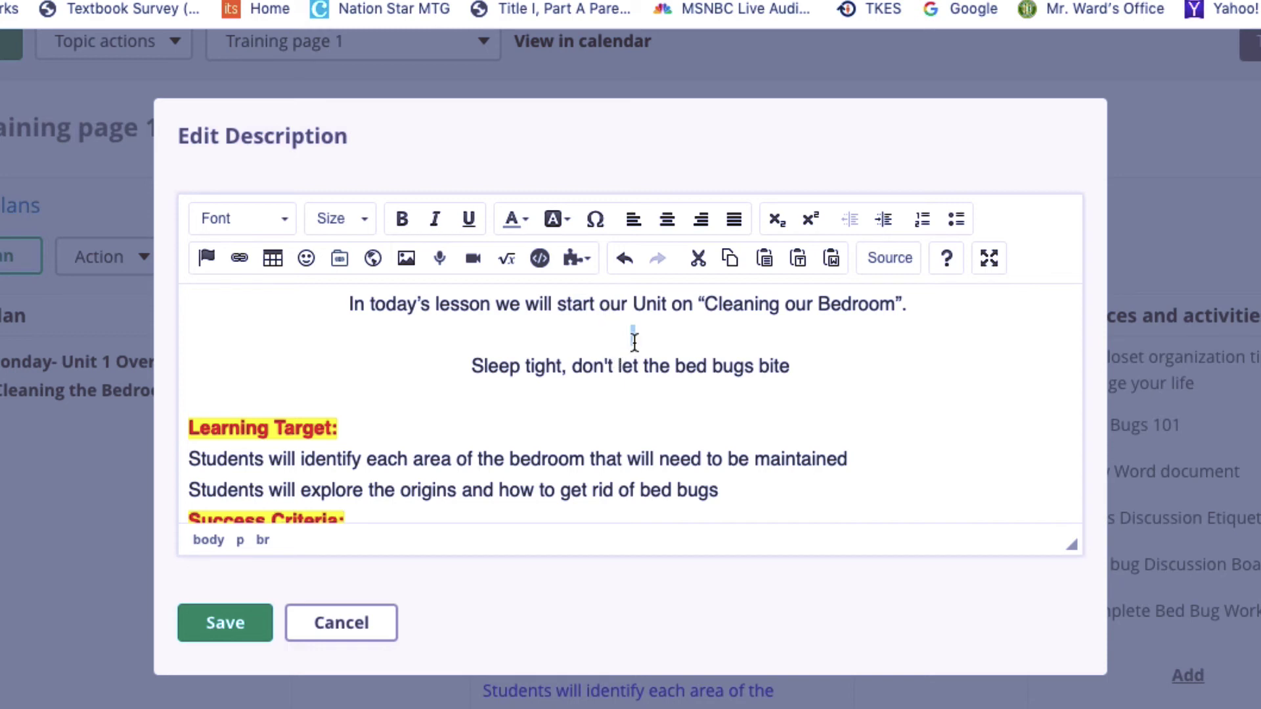
{"action": "left_click", "coordinate": [634, 339]}
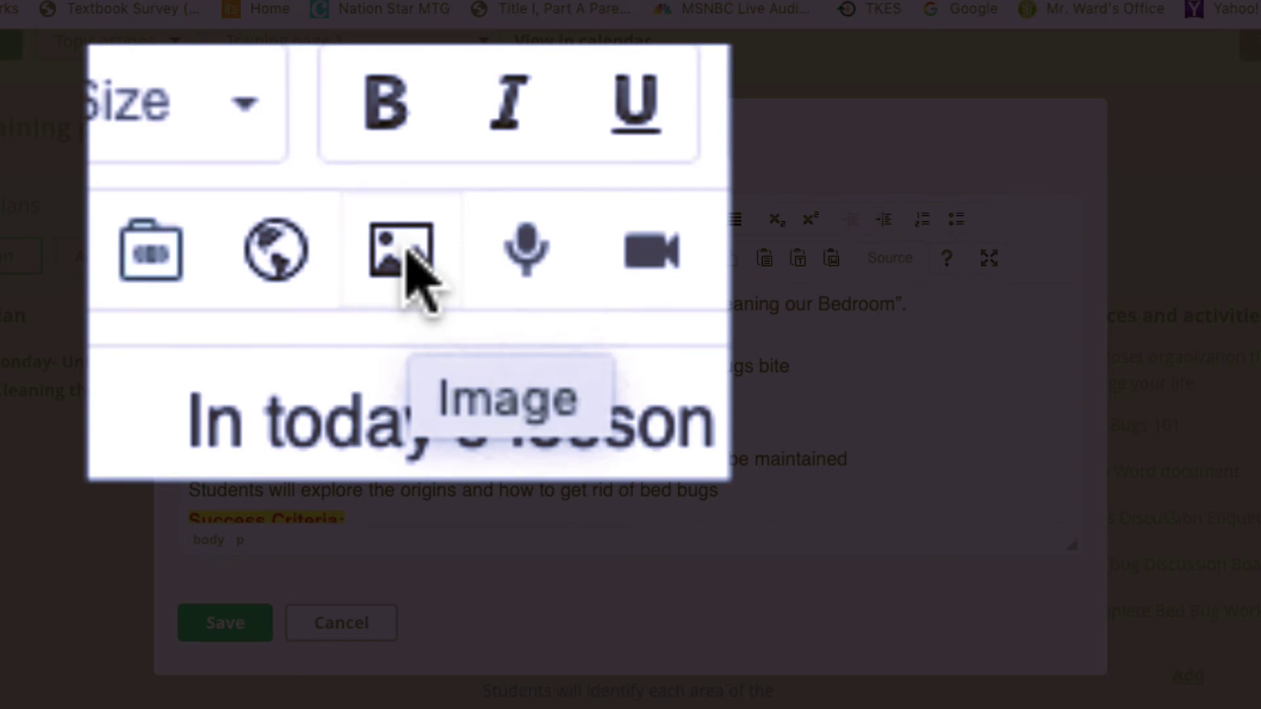
{"action": "left_click", "coordinate": [407, 260]}
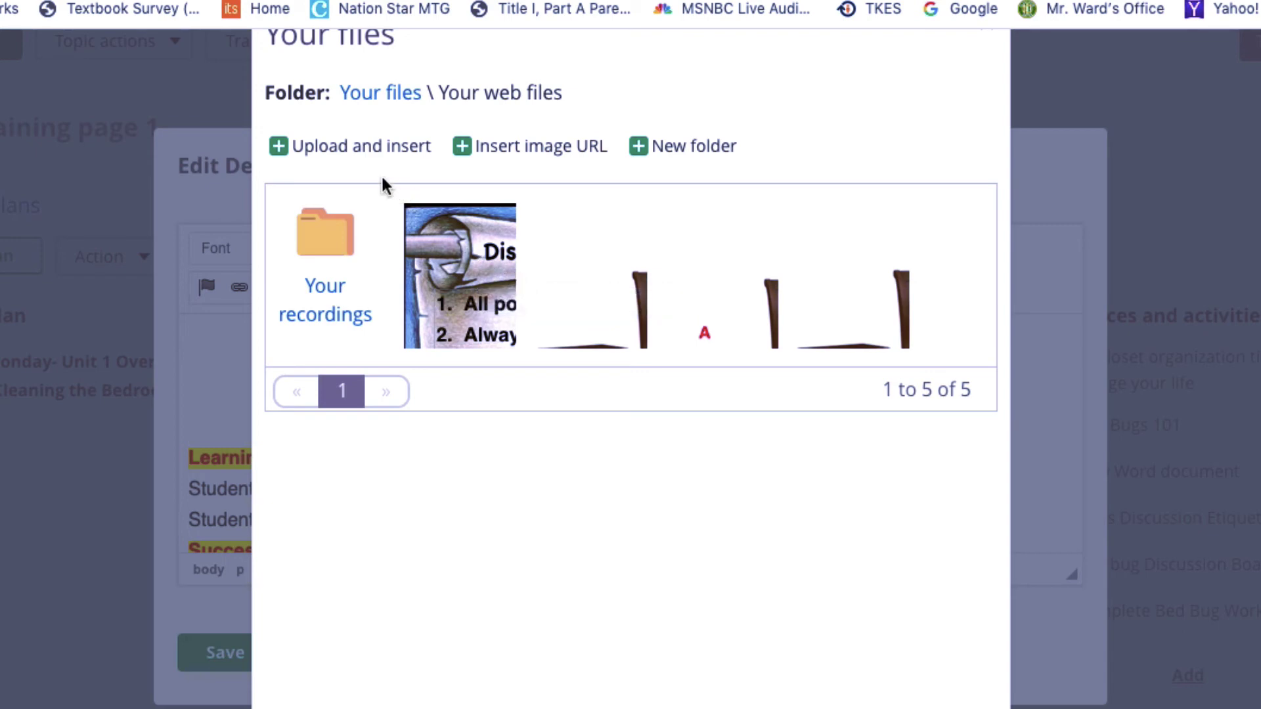
{"action": "left_click", "coordinate": [342, 153]}
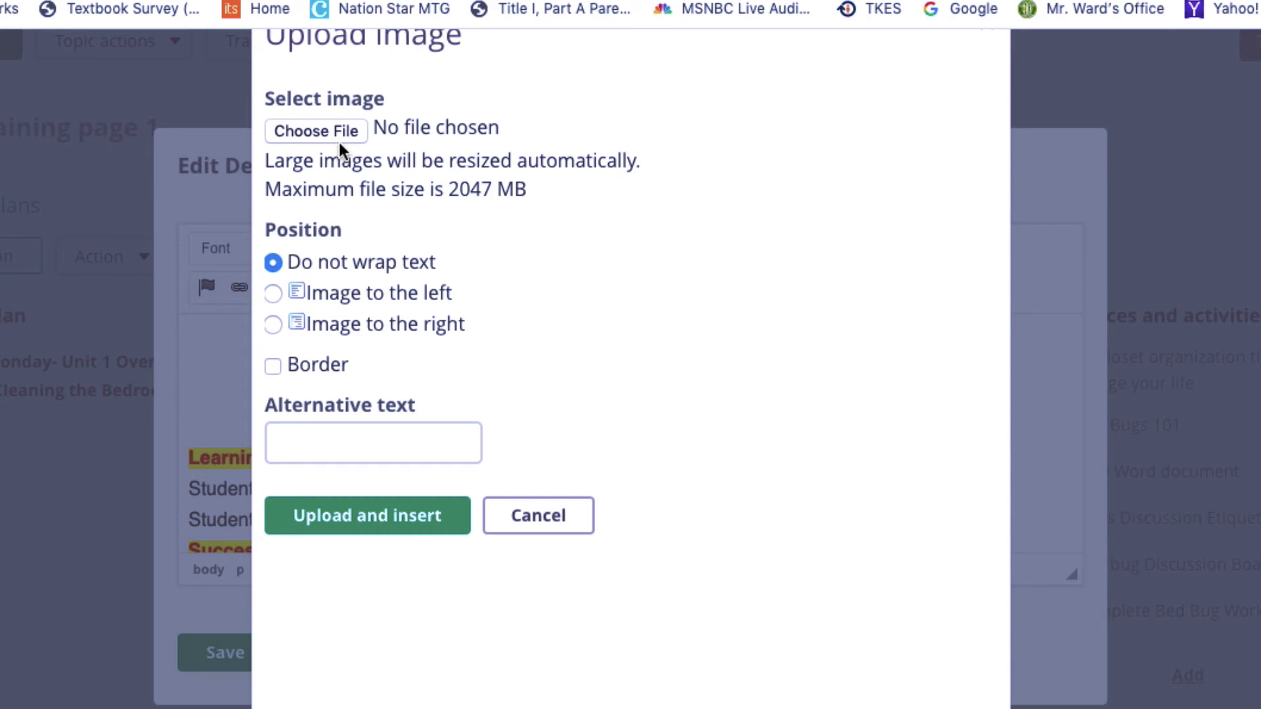
{"action": "left_click", "coordinate": [341, 140]}
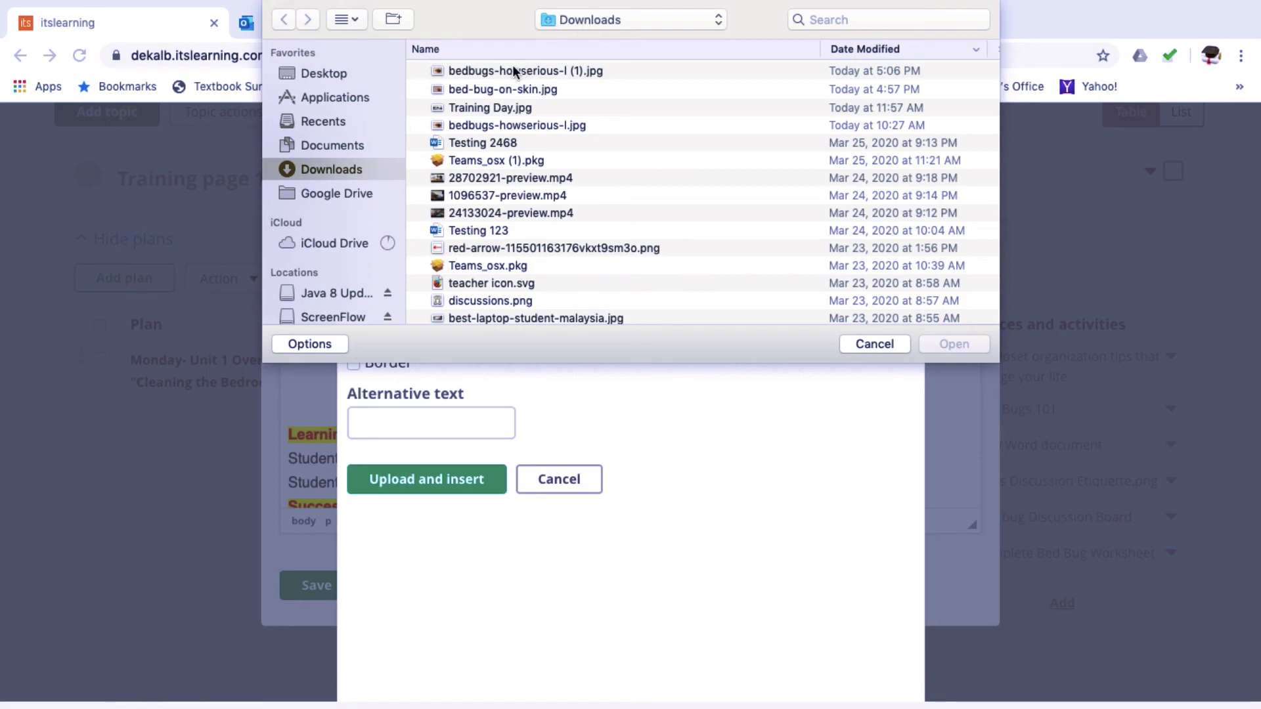
{"action": "left_click", "coordinate": [495, 71]}
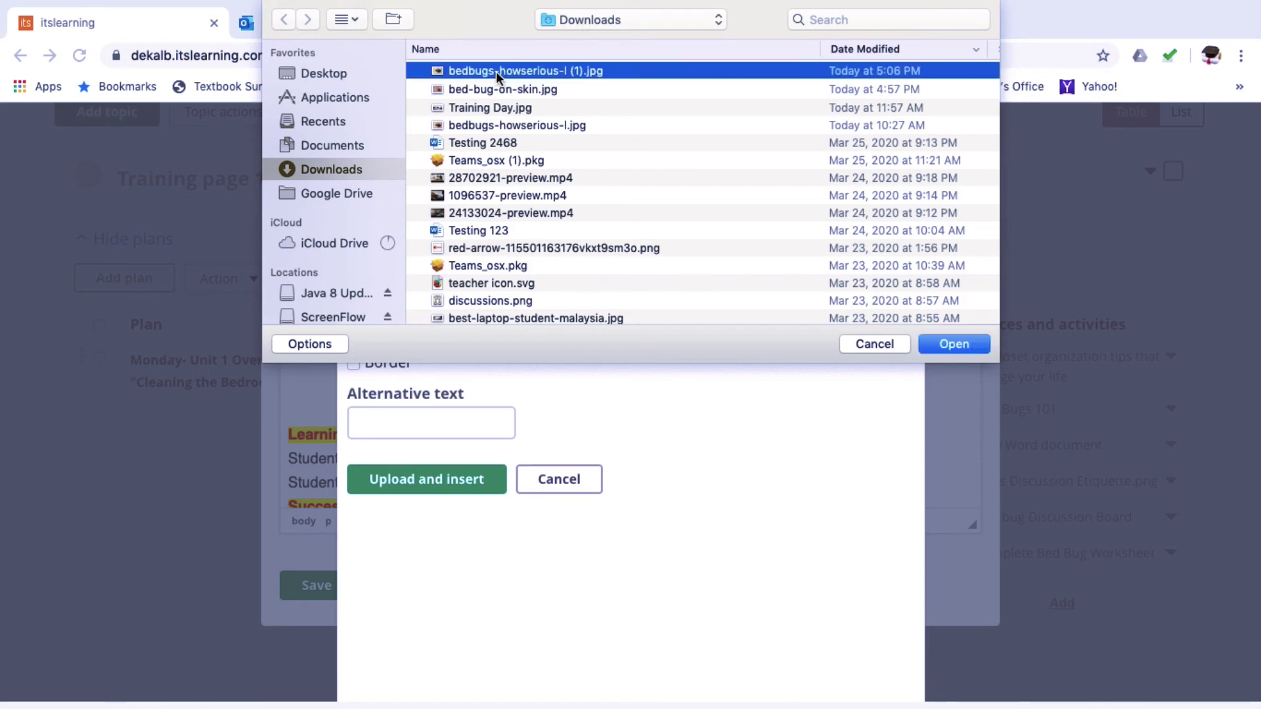
{"action": "left_click", "coordinate": [939, 344]}
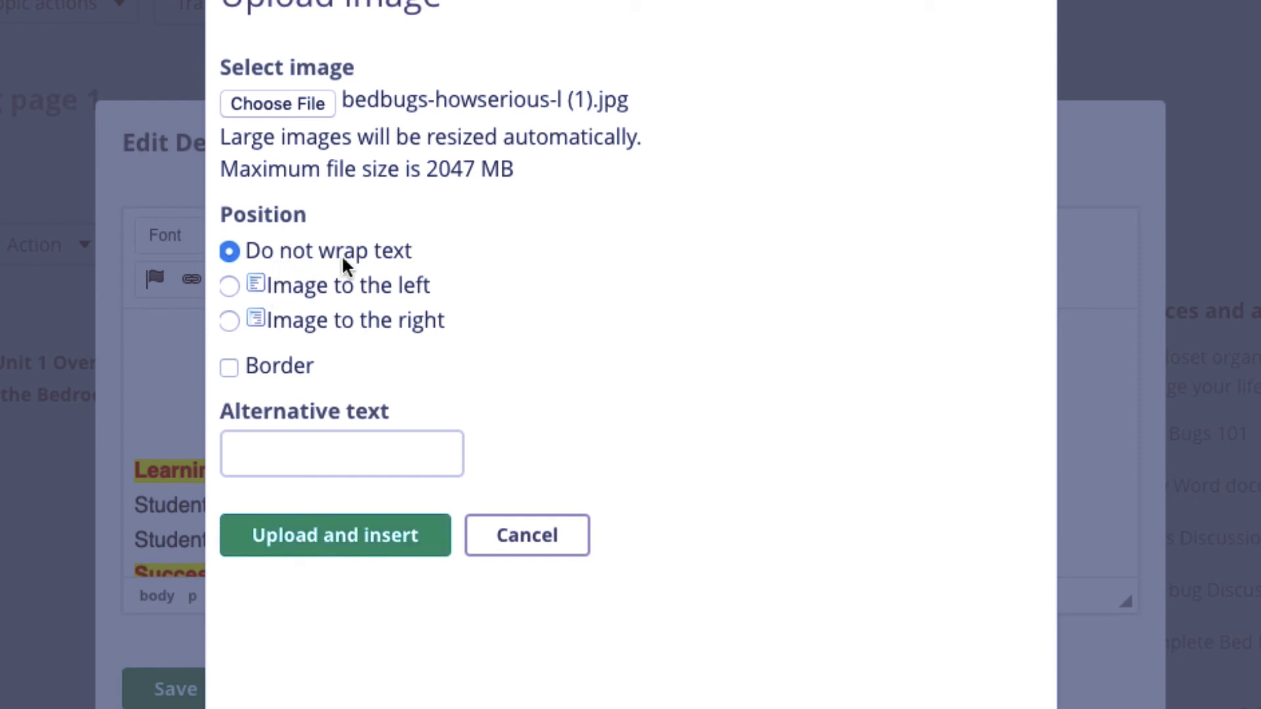
{"action": "left_click", "coordinate": [301, 547]}
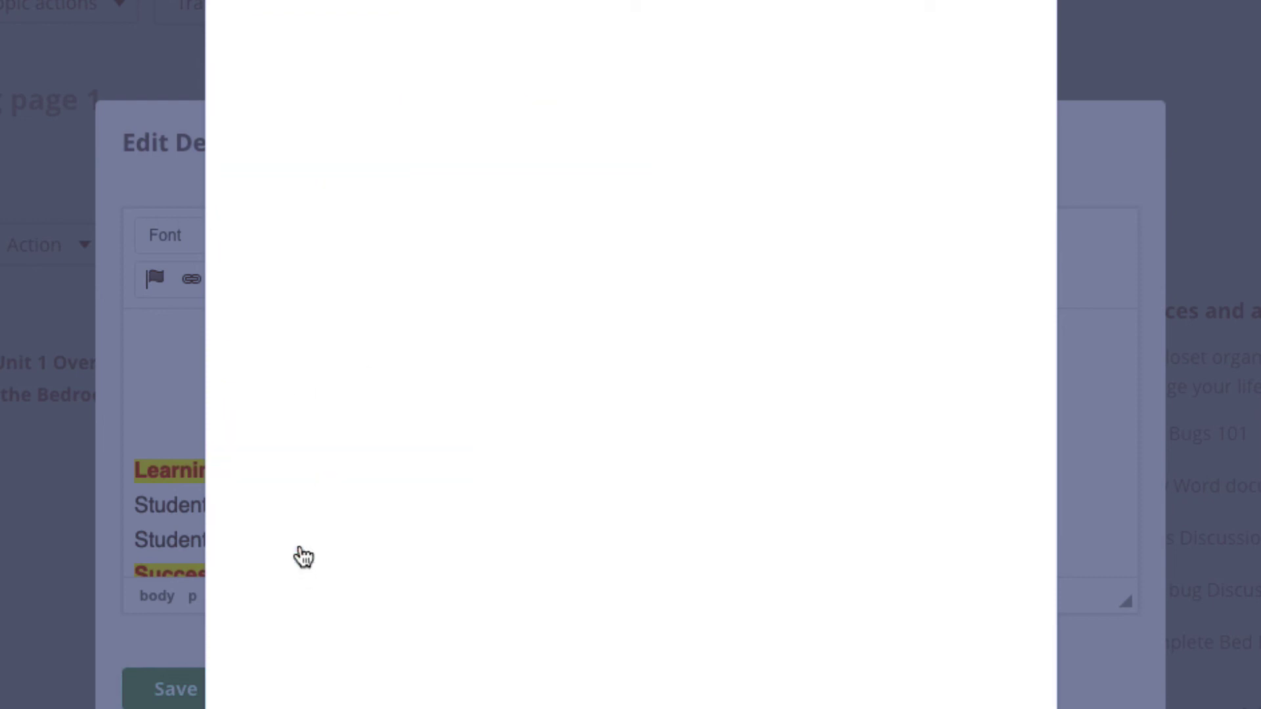
Step: Shrink the inserted bed bug picture proportionally to about two thirds of its original width
{"action": "scroll", "coordinate": [552, 423], "scroll_direction": "up", "scroll_amount": 3}
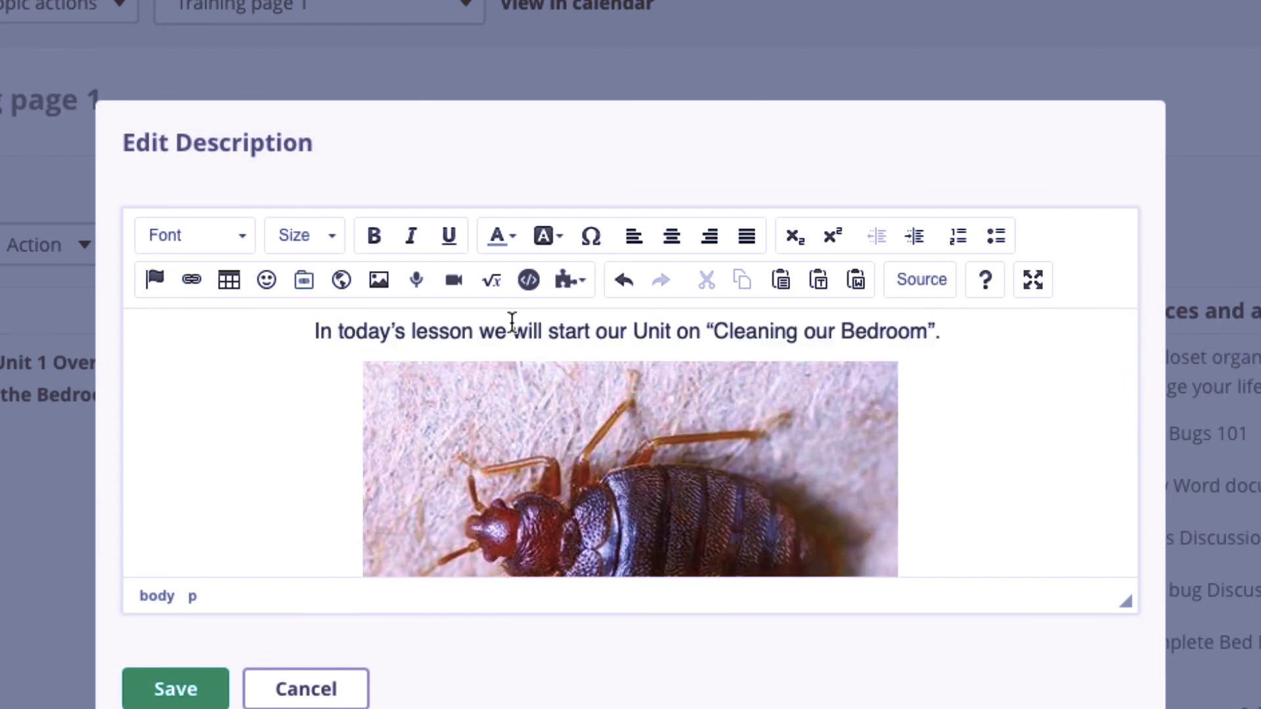
{"action": "scroll", "coordinate": [519, 367], "scroll_direction": "down", "scroll_amount": 5}
{"action": "scroll", "coordinate": [519, 366], "scroll_direction": "down", "scroll_amount": 1}
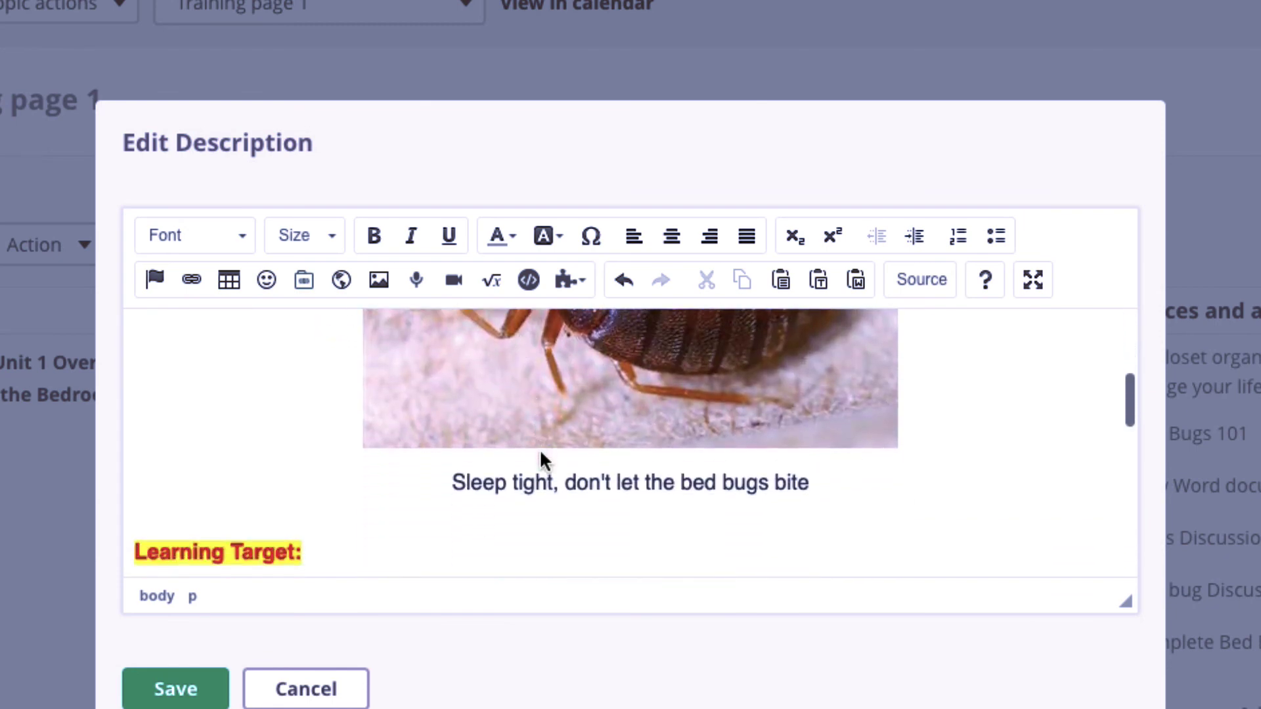
{"action": "left_click", "coordinate": [639, 393]}
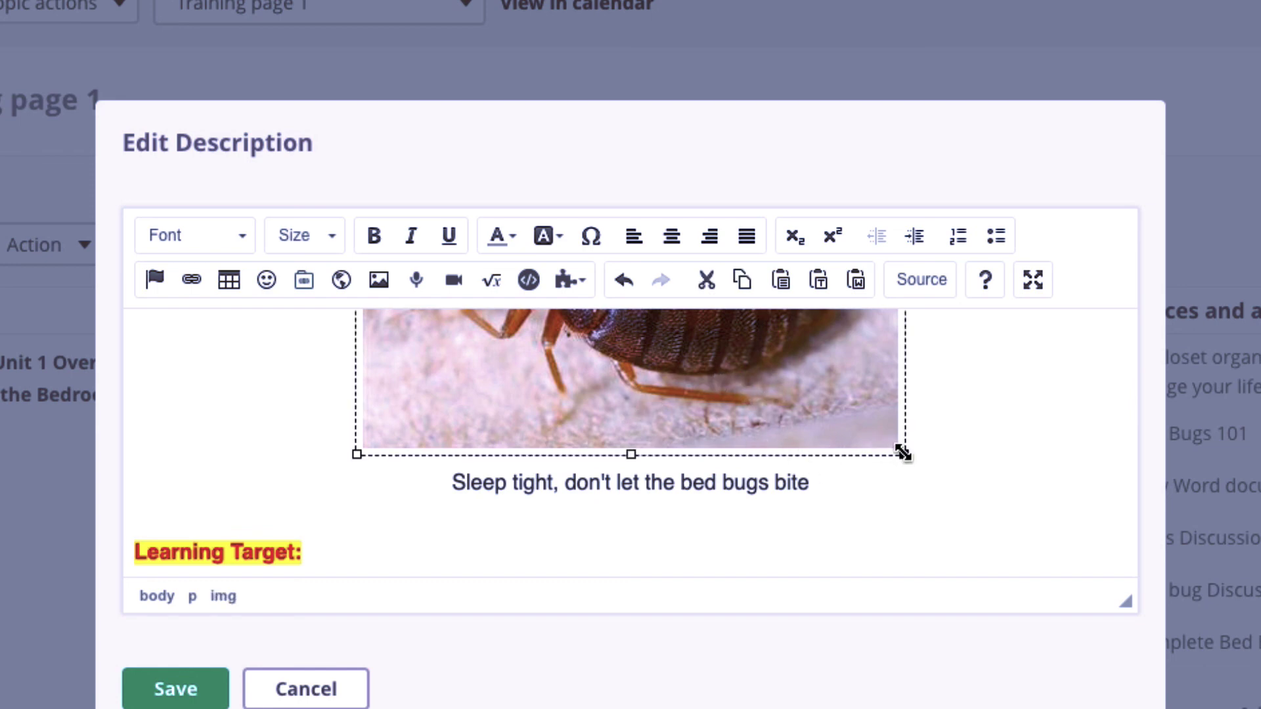
{"action": "left_click_drag", "start_coordinate": [901, 451], "coordinate": [721, 317]}
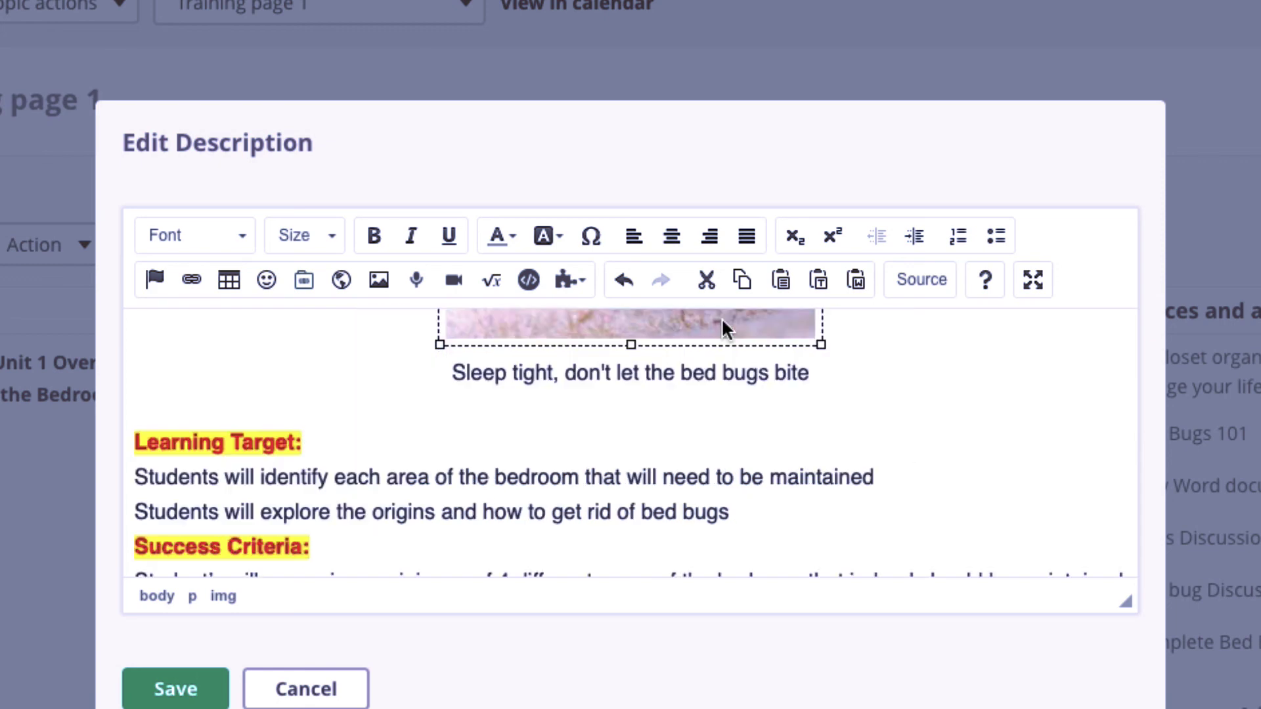
{"action": "scroll", "coordinate": [721, 317], "scroll_direction": "up", "scroll_amount": 3}
{"action": "scroll", "coordinate": [721, 317], "scroll_direction": "down", "scroll_amount": 1}
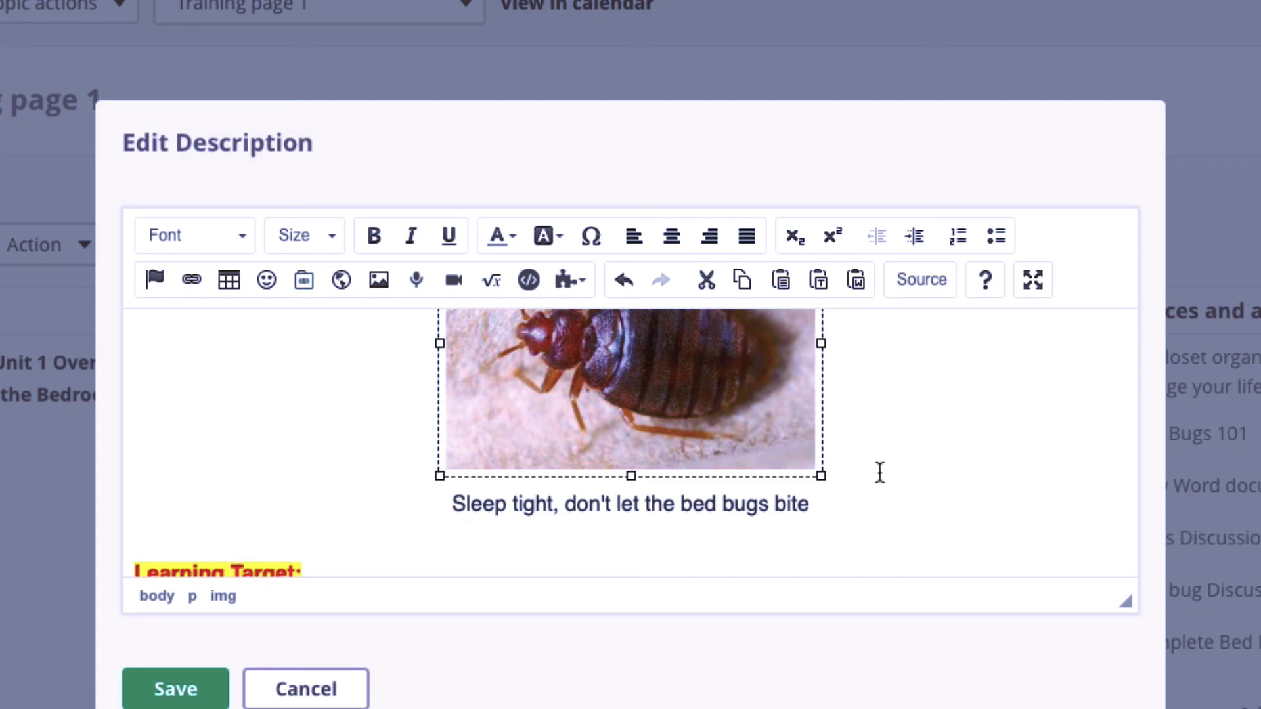
{"action": "left_click_drag", "start_coordinate": [819, 476], "coordinate": [789, 450]}
{"action": "left_click", "coordinate": [926, 442]}
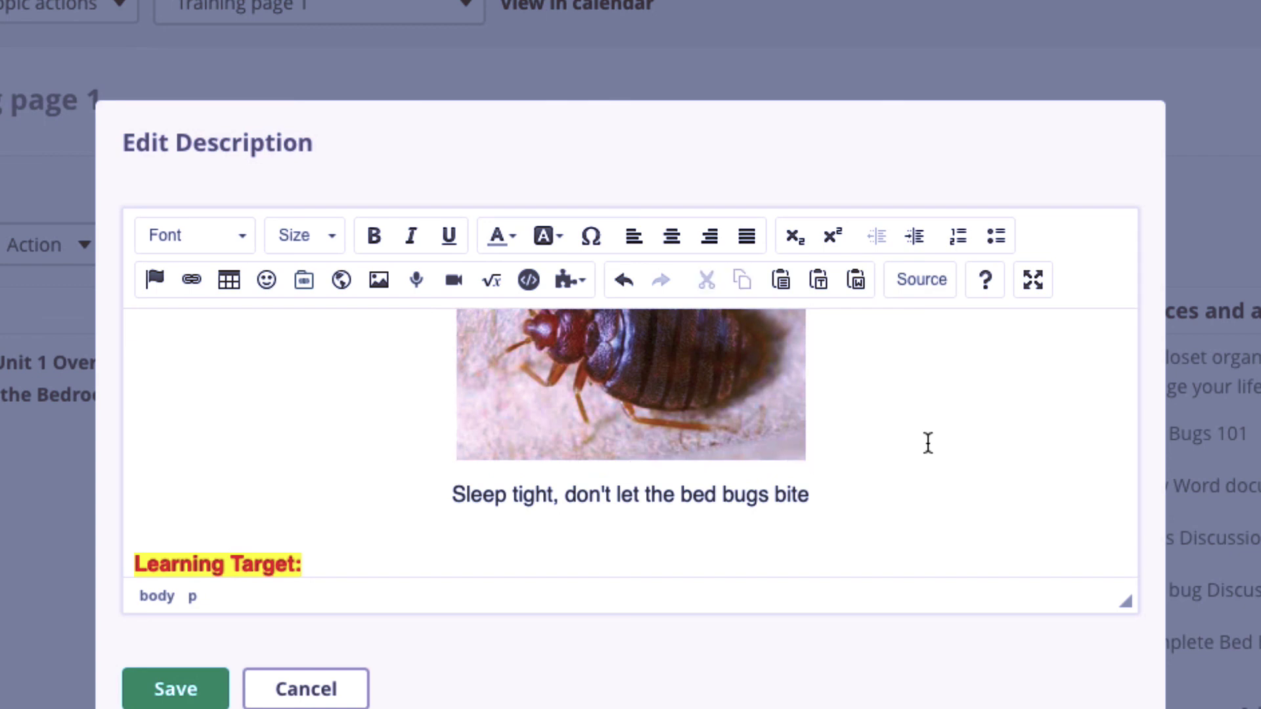
Step: Review the whole description, from the picture through the "Today's task" heading, and save it
{"action": "scroll", "coordinate": [926, 442], "scroll_direction": "down", "scroll_amount": 3}
{"action": "scroll", "coordinate": [927, 442], "scroll_direction": "up", "scroll_amount": 6}
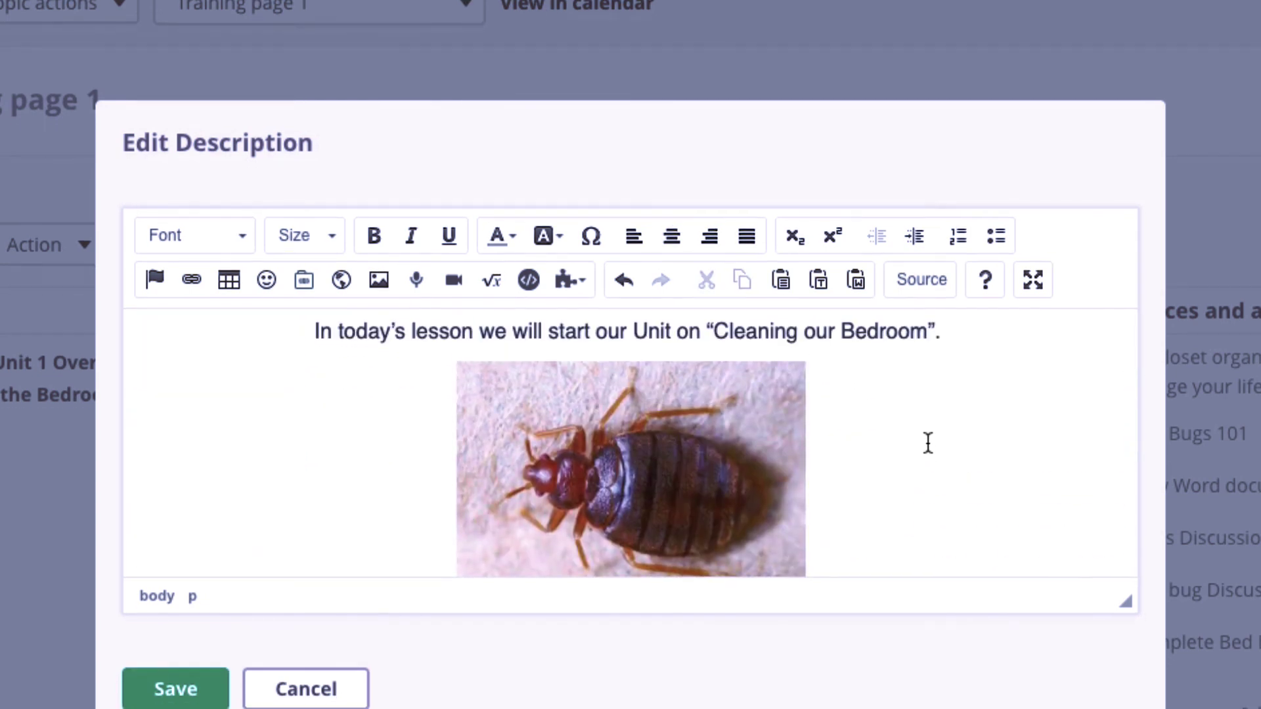
{"action": "scroll", "coordinate": [928, 442], "scroll_direction": "down", "scroll_amount": 4}
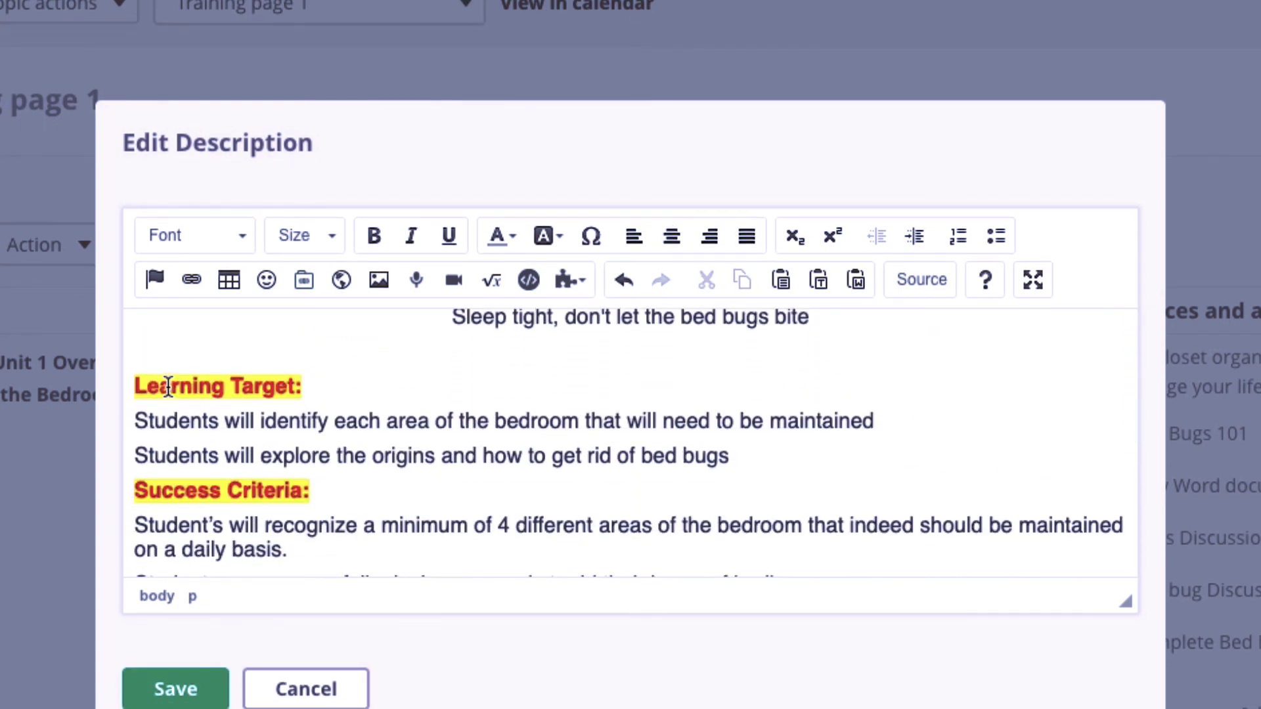
{"action": "scroll", "coordinate": [535, 404], "scroll_direction": "down", "scroll_amount": 10}
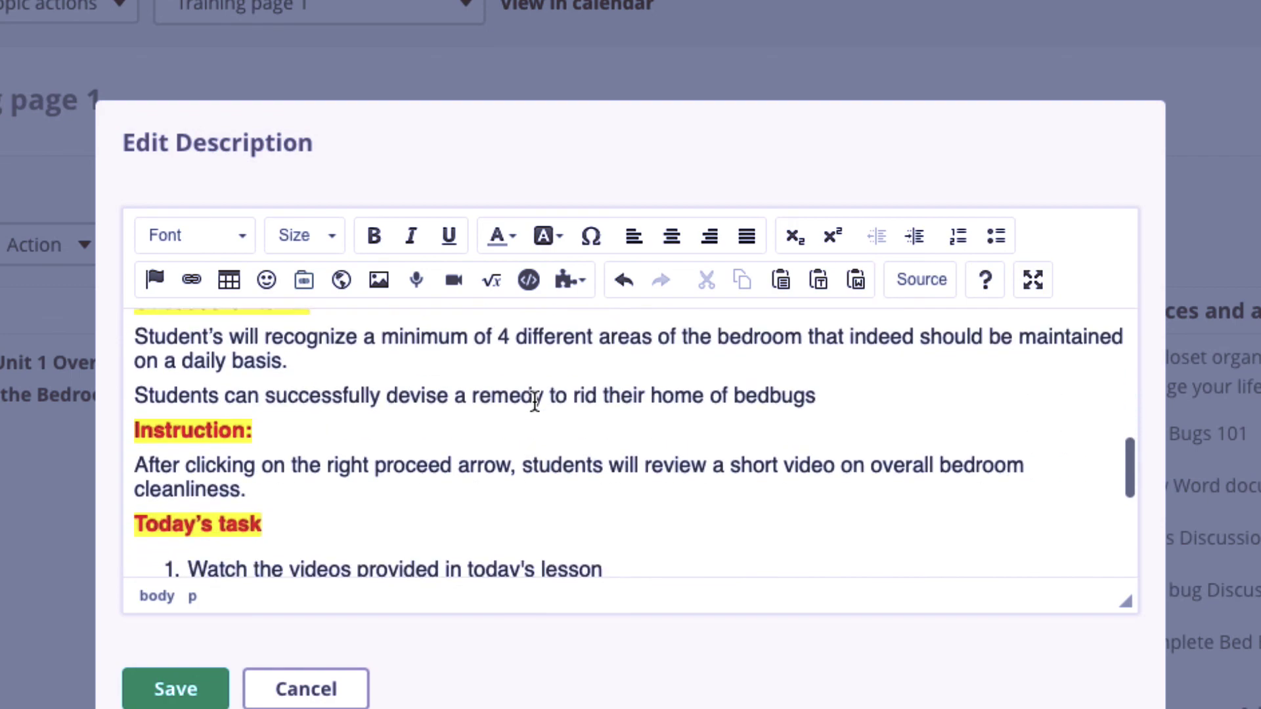
{"action": "scroll", "coordinate": [535, 401], "scroll_direction": "up", "scroll_amount": 10}
{"action": "scroll", "coordinate": [535, 401], "scroll_direction": "up", "scroll_amount": 5}
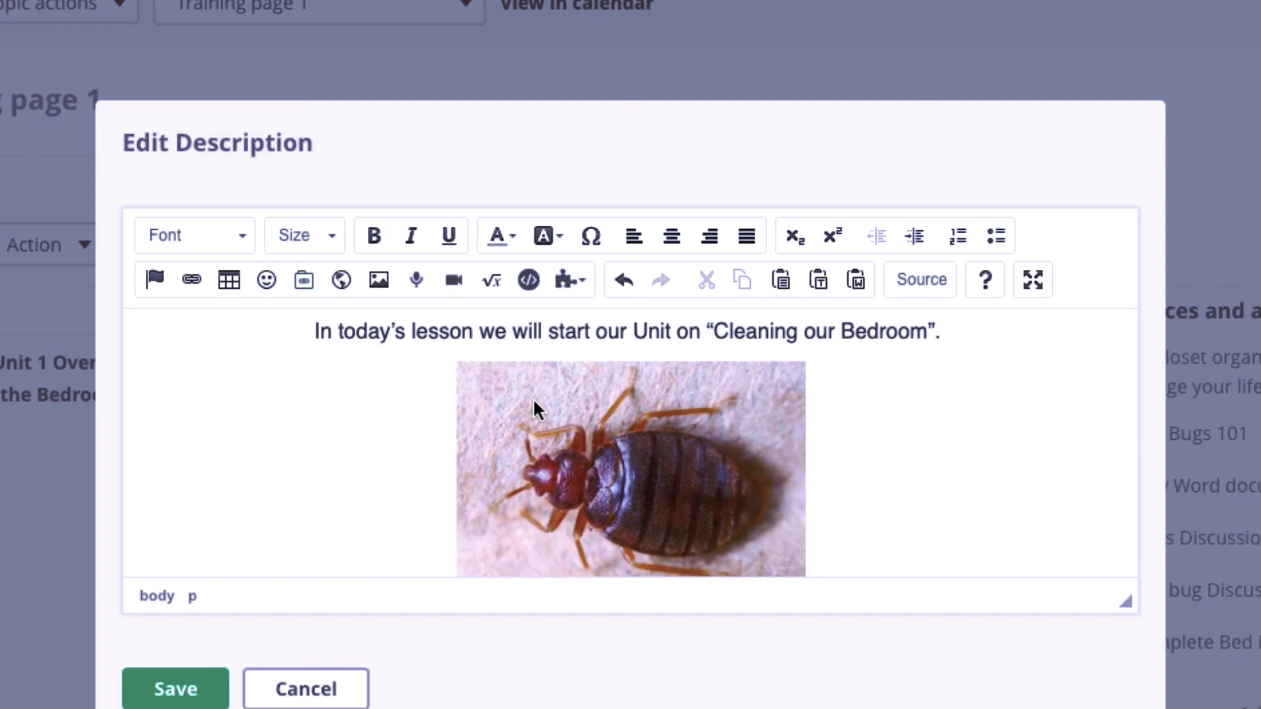
{"action": "left_click", "coordinate": [193, 697]}
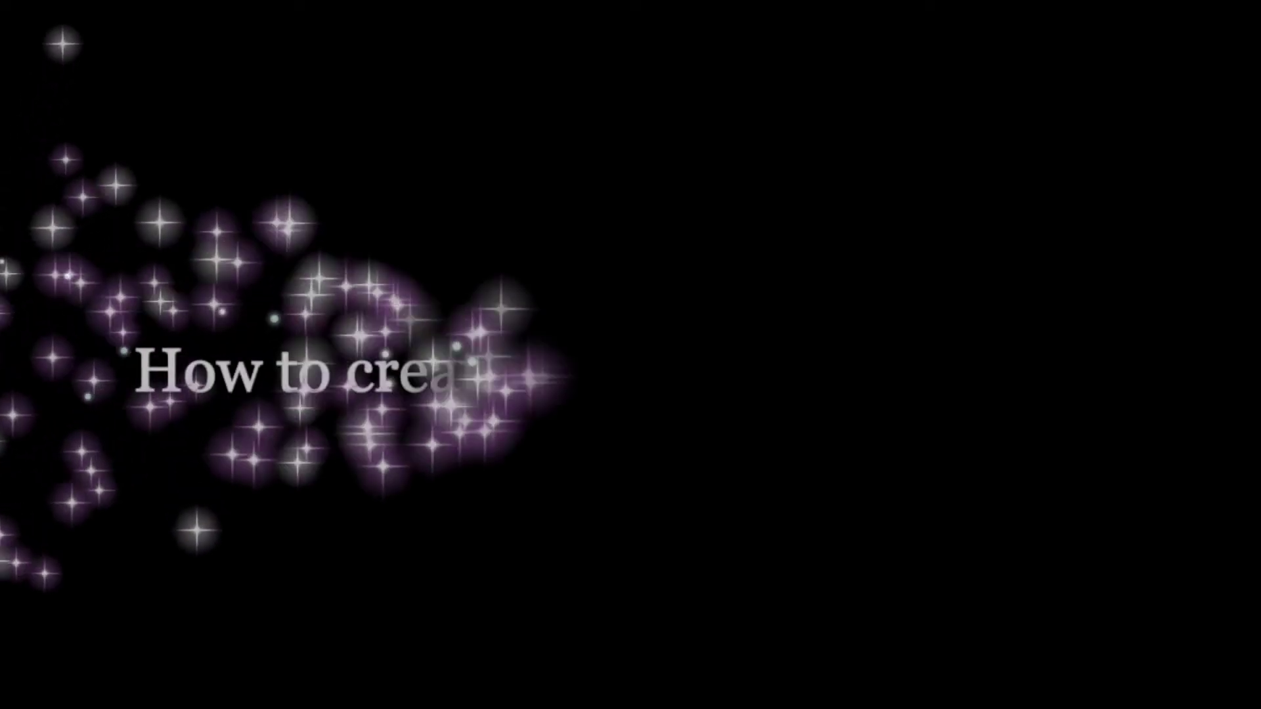